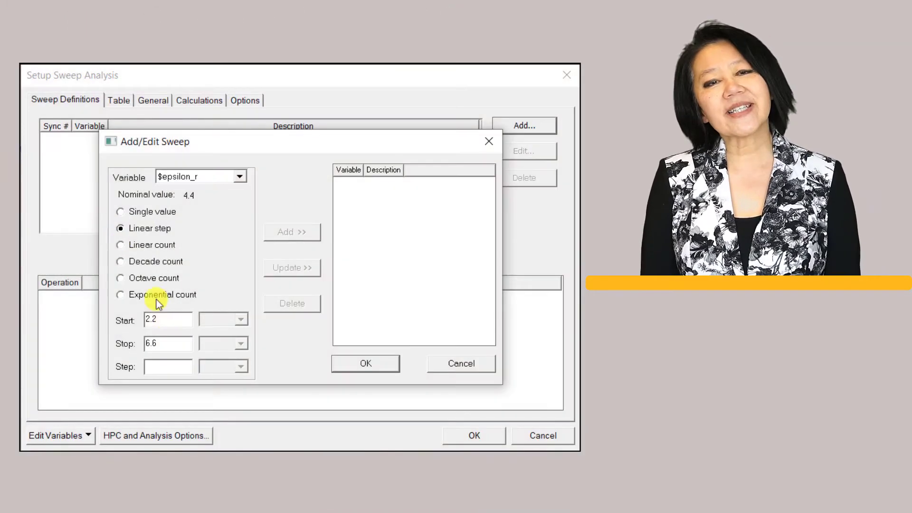
Define the $epsilon_r sweep with Start 1, Stop 5, Step 1, confirm it, and view its table
{"action": "double_click", "coordinate": [171, 319]}
{"action": "type", "text": "1"}
{"action": "double_click", "coordinate": [151, 342]}
{"action": "type", "text": "5"}
{"action": "left_click", "coordinate": [159, 366]}
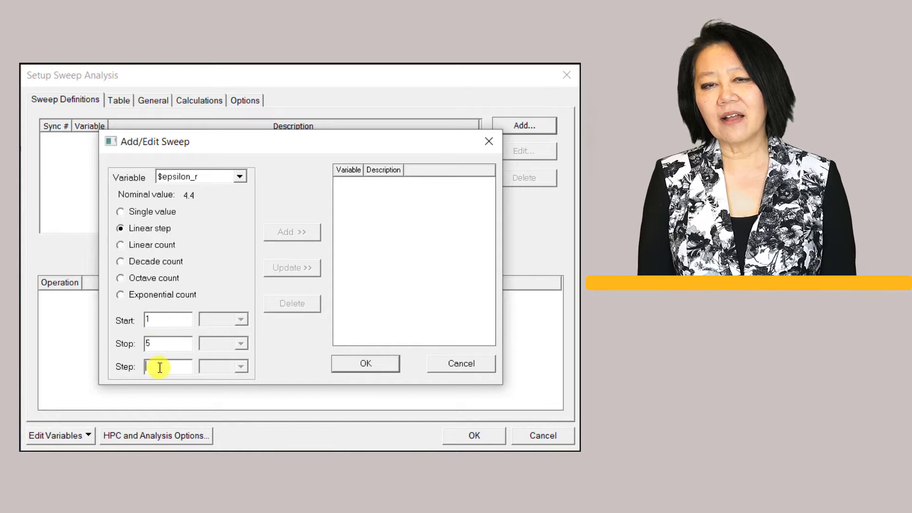
{"action": "type", "text": "1"}
{"action": "left_click", "coordinate": [314, 232]}
{"action": "left_click", "coordinate": [381, 364]}
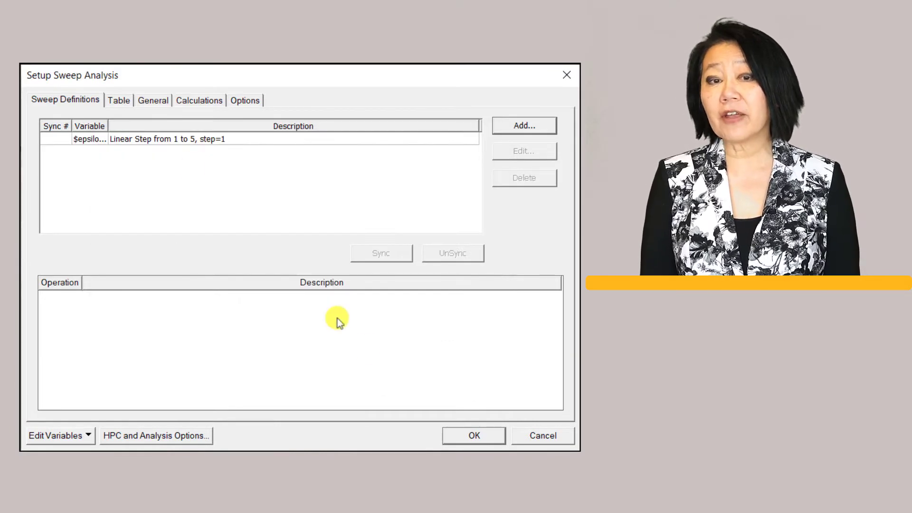
{"action": "left_click", "coordinate": [124, 100]}
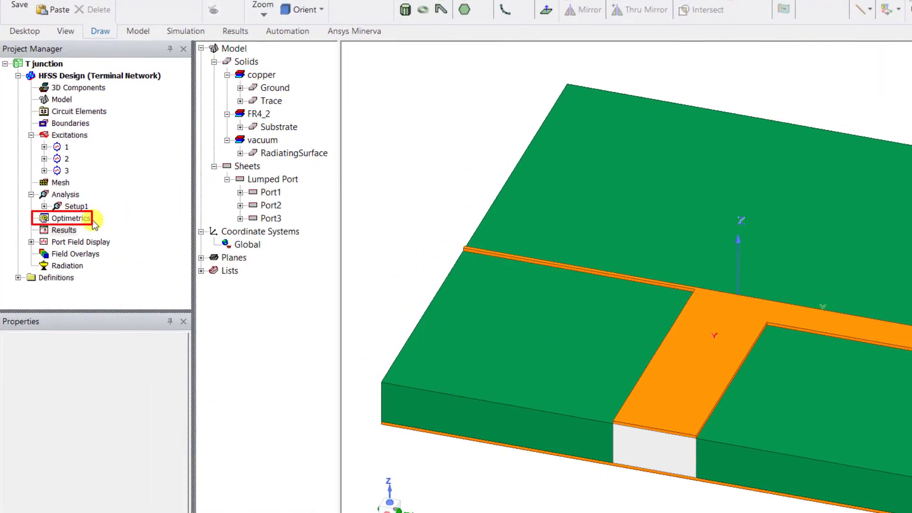
Add a new Optimetrics parametric setup sweeping $epsilon_r as a linear step
{"action": "right_click", "coordinate": [91, 227]}
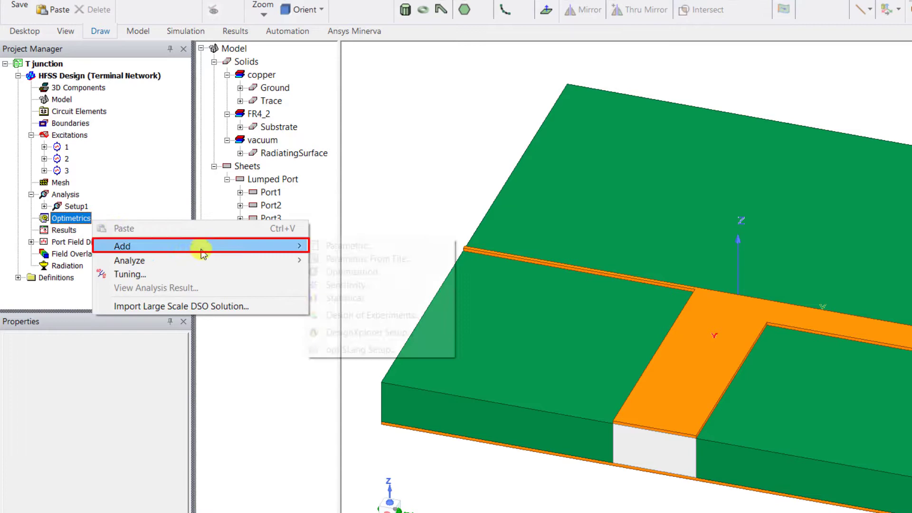
{"action": "mouse_move", "coordinate": [265, 247]}
{"action": "left_click", "coordinate": [326, 247]}
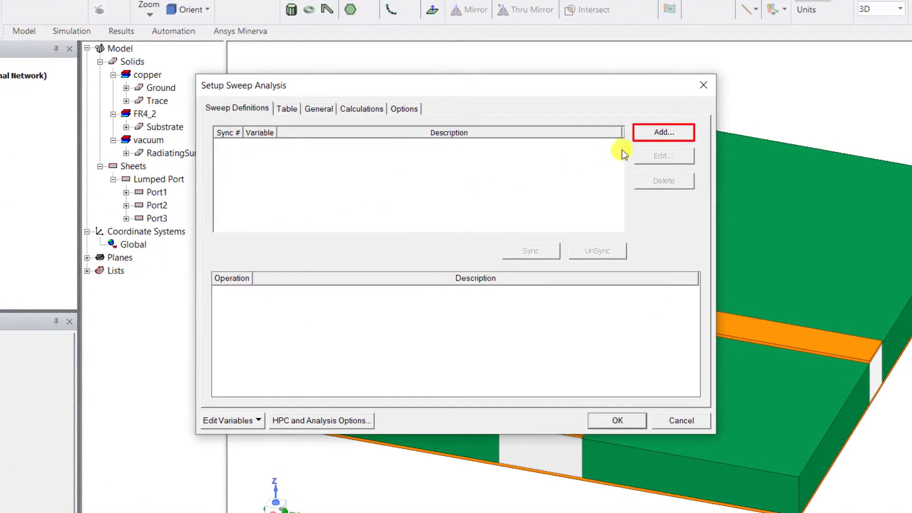
{"action": "left_click", "coordinate": [687, 134]}
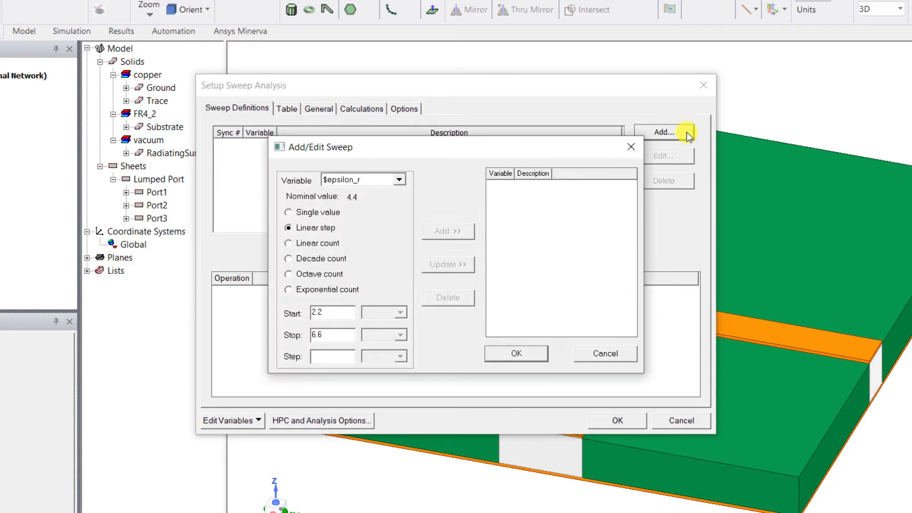
{"action": "left_click", "coordinate": [400, 181]}
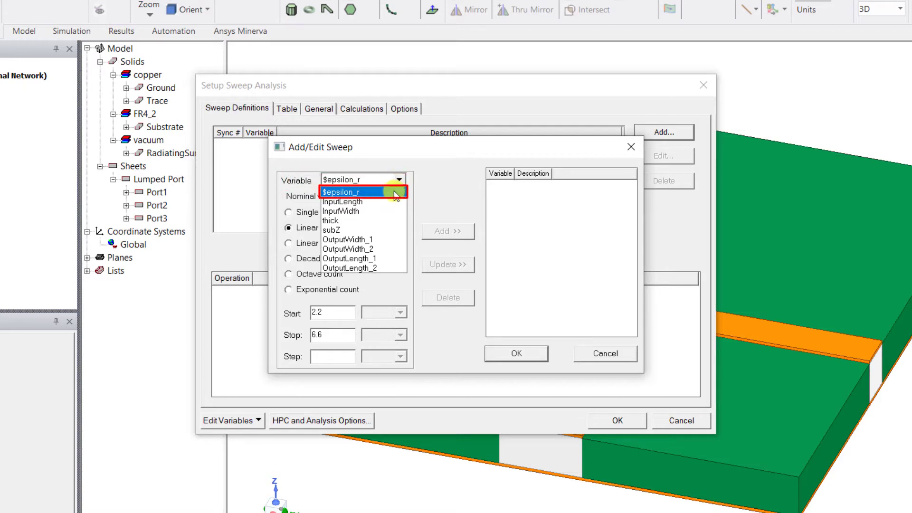
{"action": "left_click", "coordinate": [393, 193]}
{"action": "left_click", "coordinate": [288, 229]}
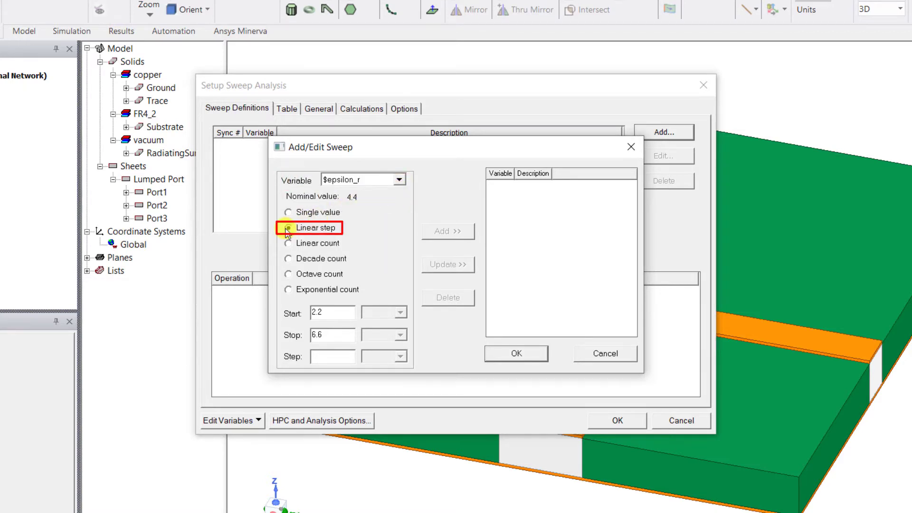
Set Start 1, Stop 5, Step 1, add the range and confirm the sweep
{"action": "double_click", "coordinate": [327, 313]}
{"action": "type", "text": "1"}
{"action": "double_click", "coordinate": [317, 335]}
{"action": "type", "text": "5"}
{"action": "left_click", "coordinate": [319, 357]}
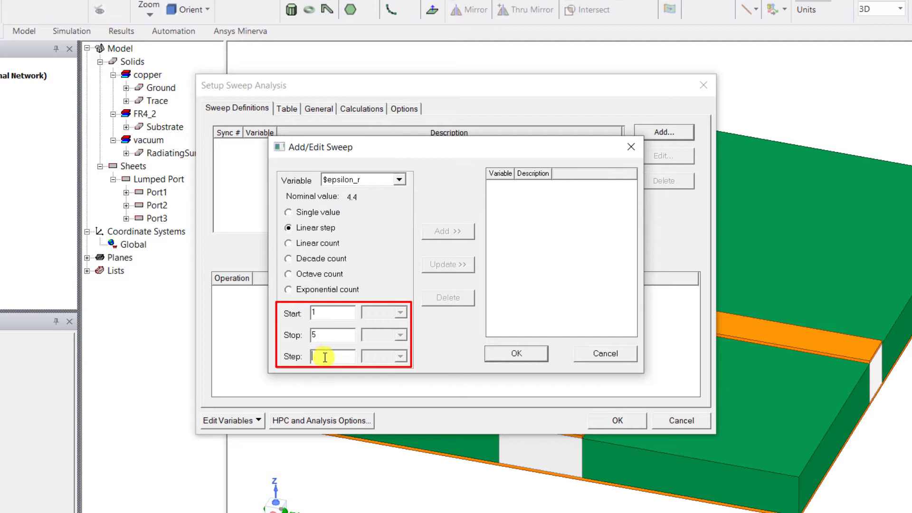
{"action": "type", "text": "1"}
{"action": "left_click", "coordinate": [456, 231]}
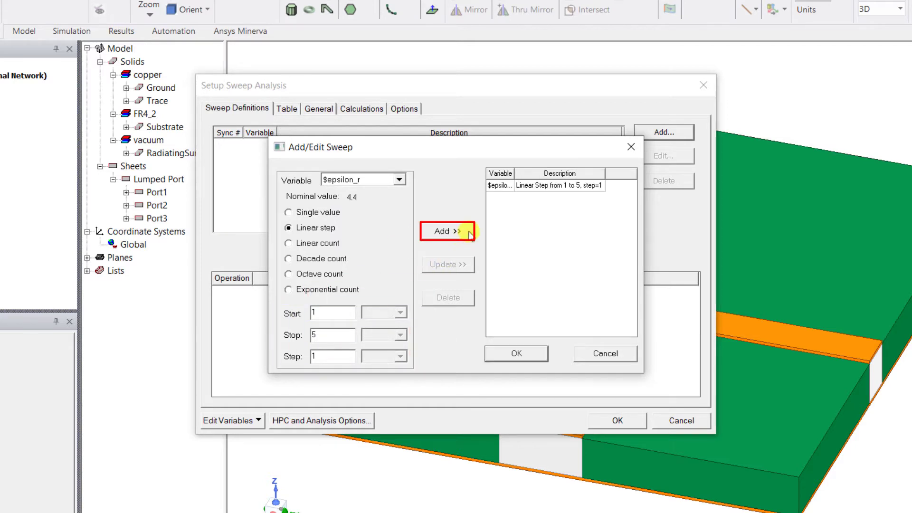
{"action": "left_click", "coordinate": [533, 356]}
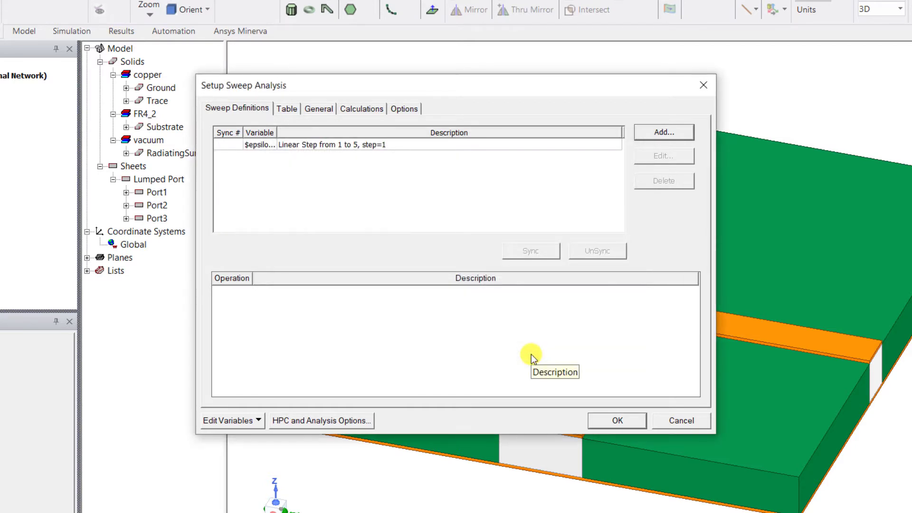
Add dB calculations for self terms St(Port1,Port1), St(Port2,Port2) and St(Port3,Port3)
{"action": "left_click", "coordinate": [297, 110]}
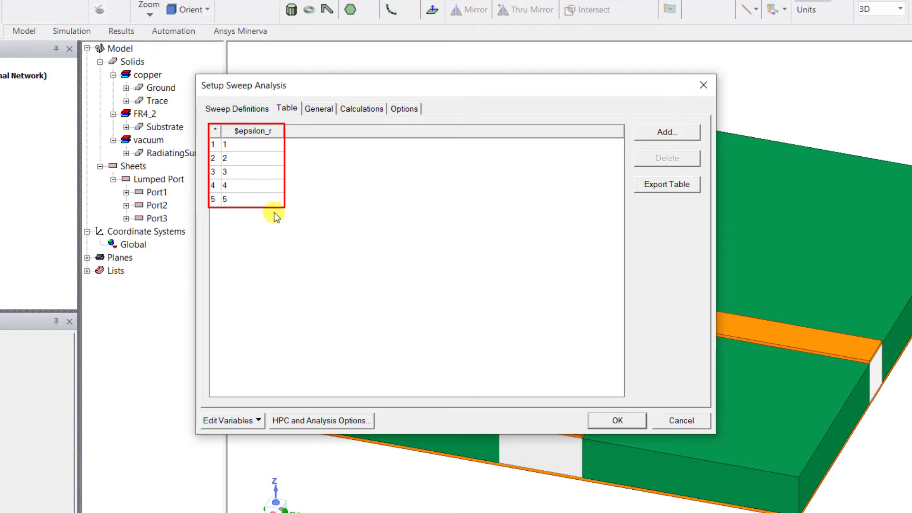
{"action": "left_click", "coordinate": [365, 109]}
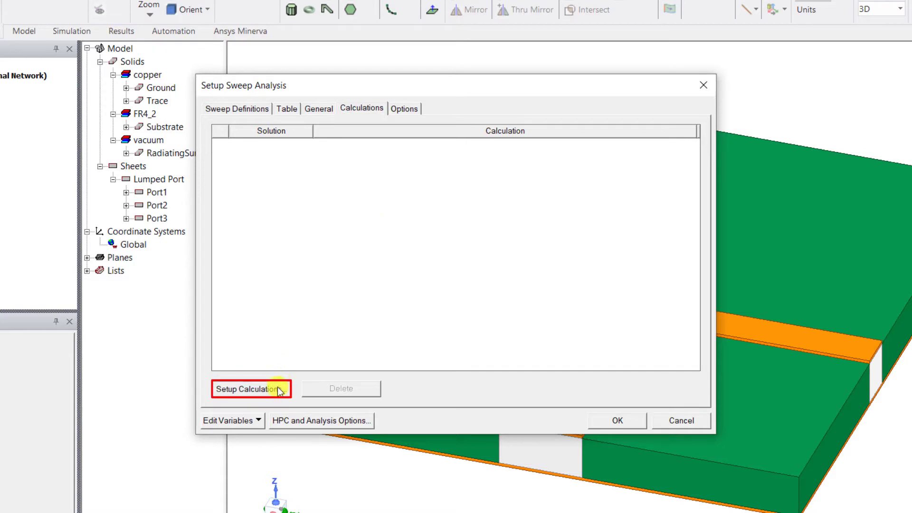
{"action": "left_click", "coordinate": [230, 388]}
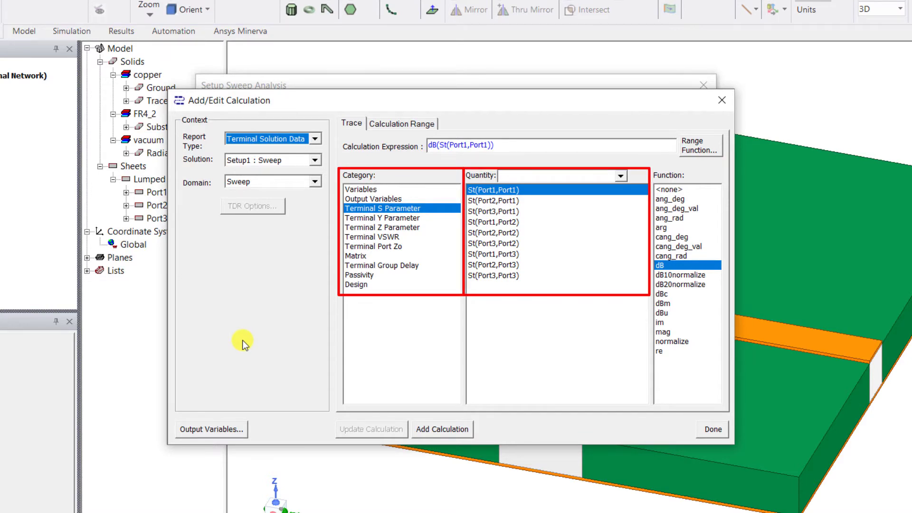
{"action": "left_click", "coordinate": [624, 173]}
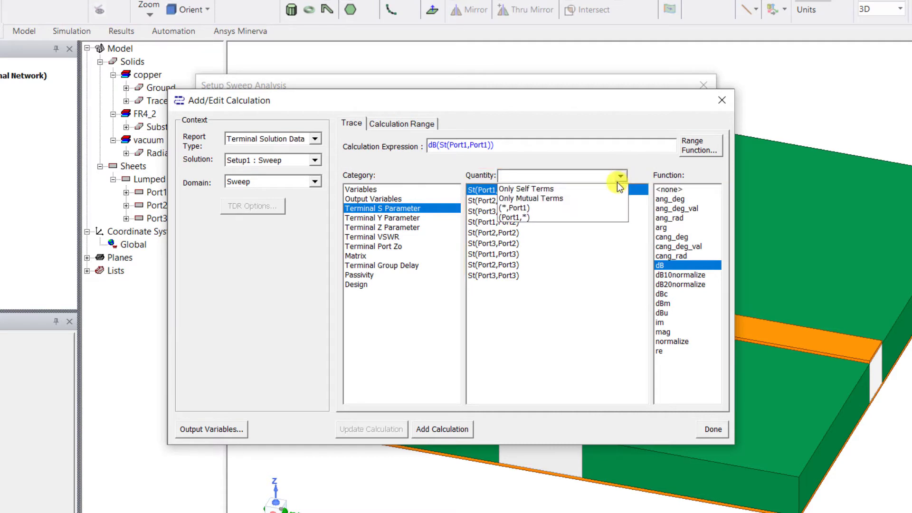
{"action": "left_click", "coordinate": [613, 189]}
{"action": "left_click", "coordinate": [433, 430]}
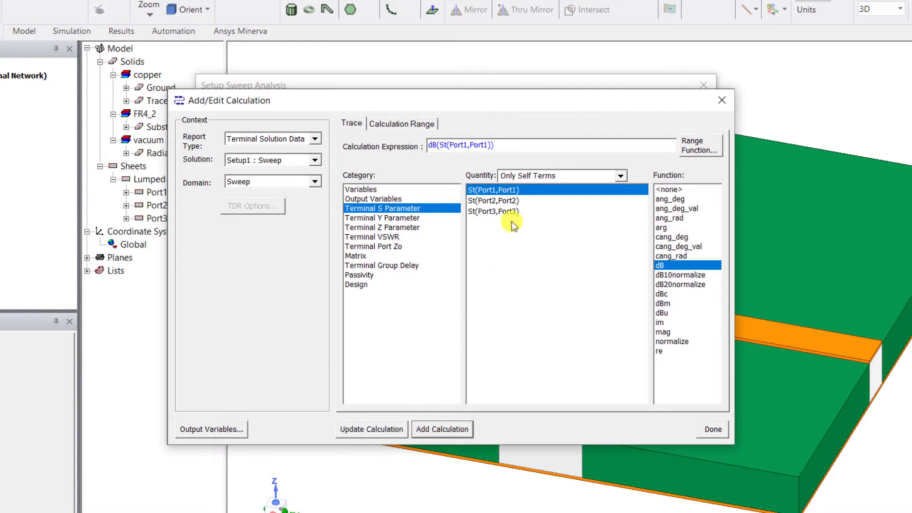
{"action": "left_click", "coordinate": [512, 202]}
{"action": "left_click", "coordinate": [514, 211]}
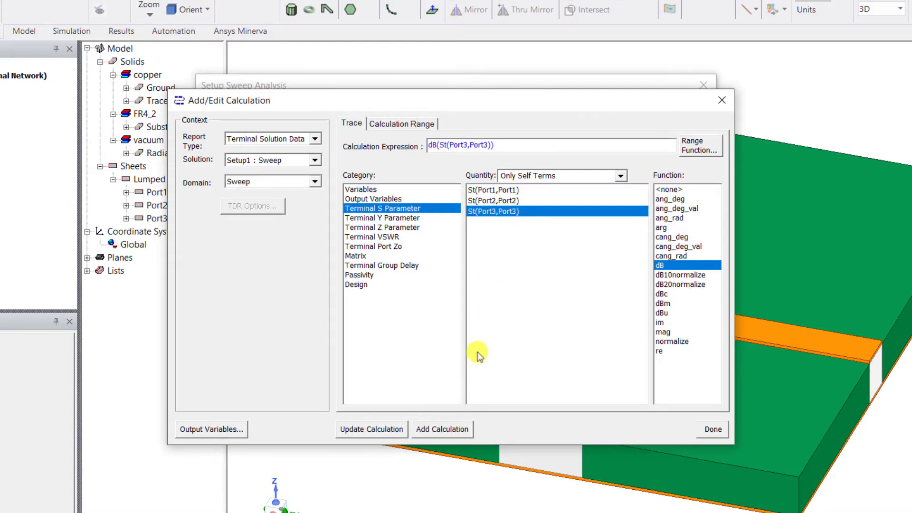
Add mutual-term calculations St(Port1,Port2) and St(Port1,Port3), then finish the calculation setup
{"action": "left_click", "coordinate": [621, 175]}
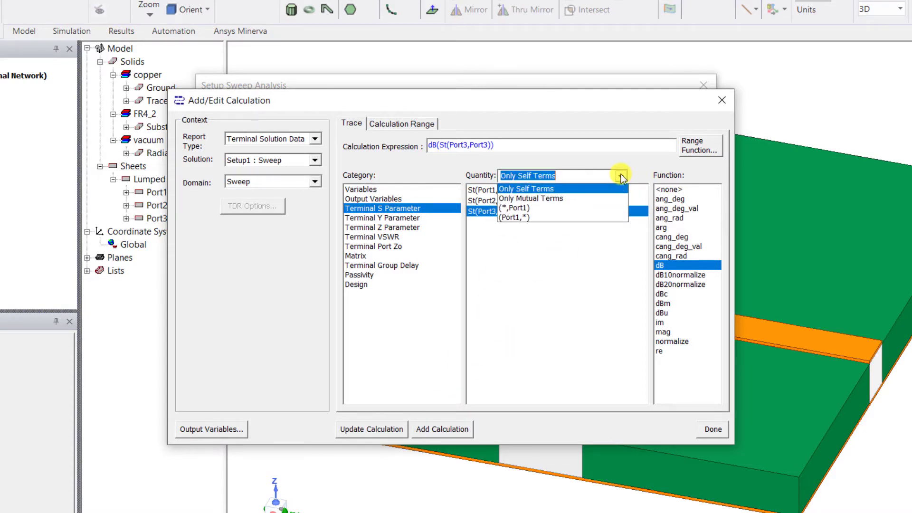
{"action": "left_click", "coordinate": [608, 198]}
{"action": "left_click", "coordinate": [517, 213]}
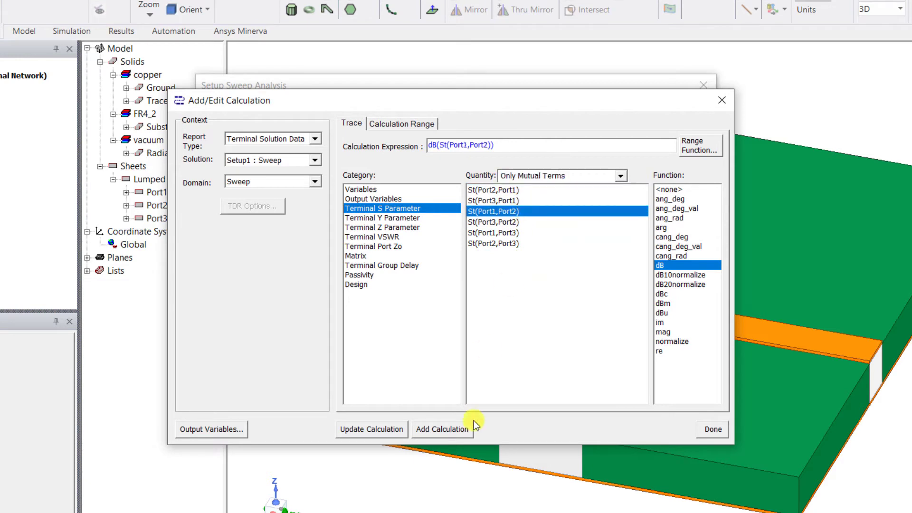
{"action": "left_click", "coordinate": [456, 429]}
{"action": "left_click", "coordinate": [506, 232]}
{"action": "left_click", "coordinate": [454, 429]}
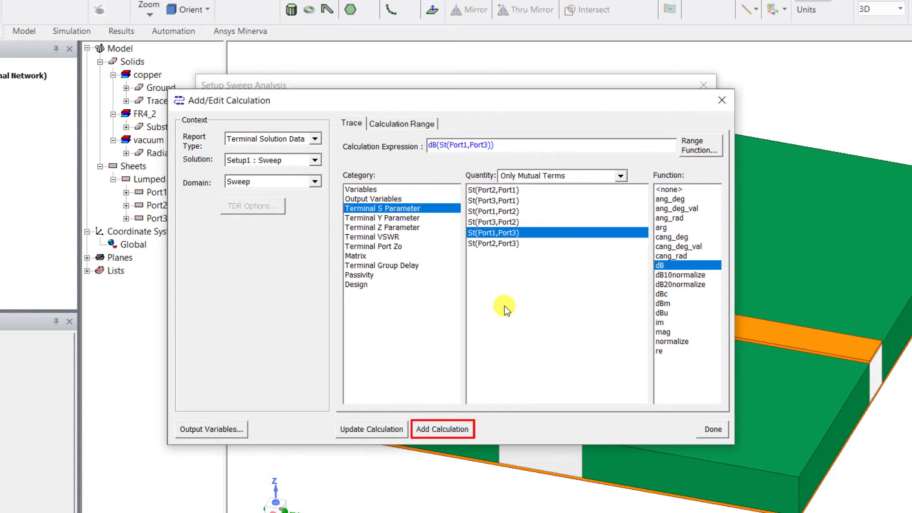
{"action": "left_click", "coordinate": [713, 429]}
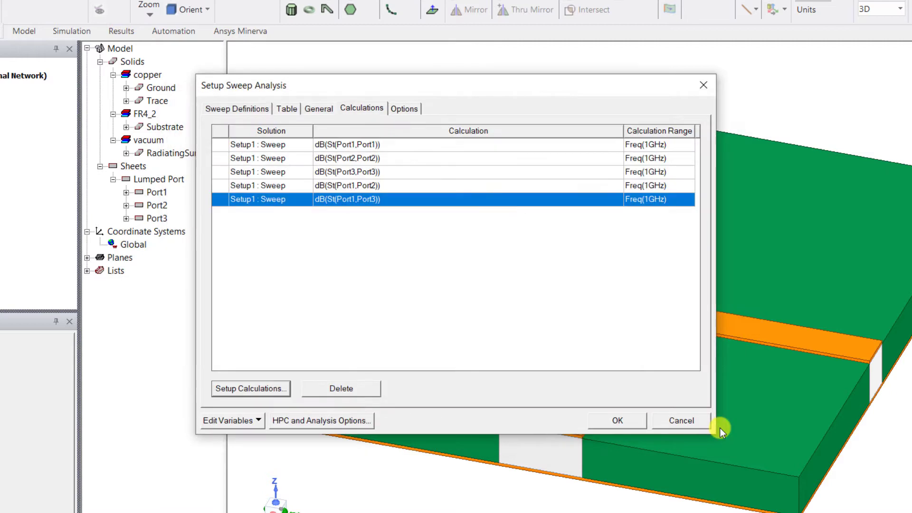
Enable Copy geometrically equivalent meshes in Options and accept the parametric sweep setup
{"action": "left_click", "coordinate": [489, 285]}
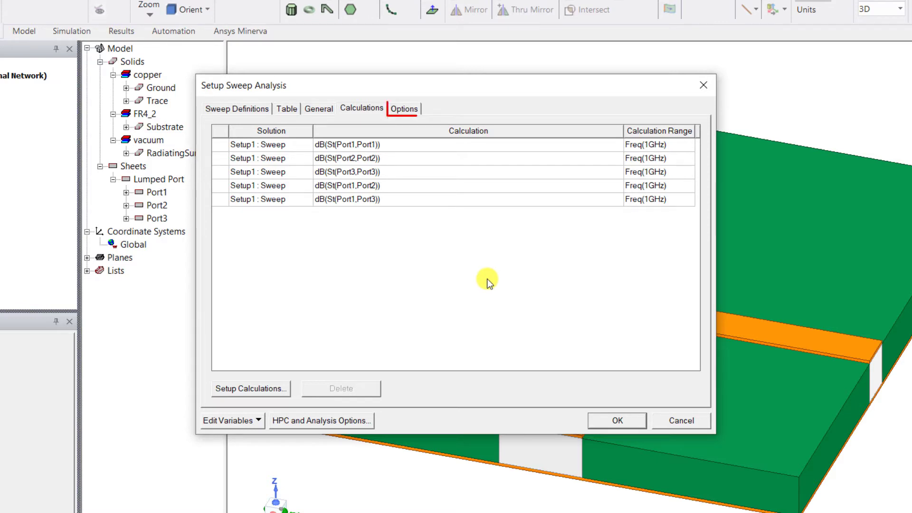
{"action": "left_click", "coordinate": [411, 109]}
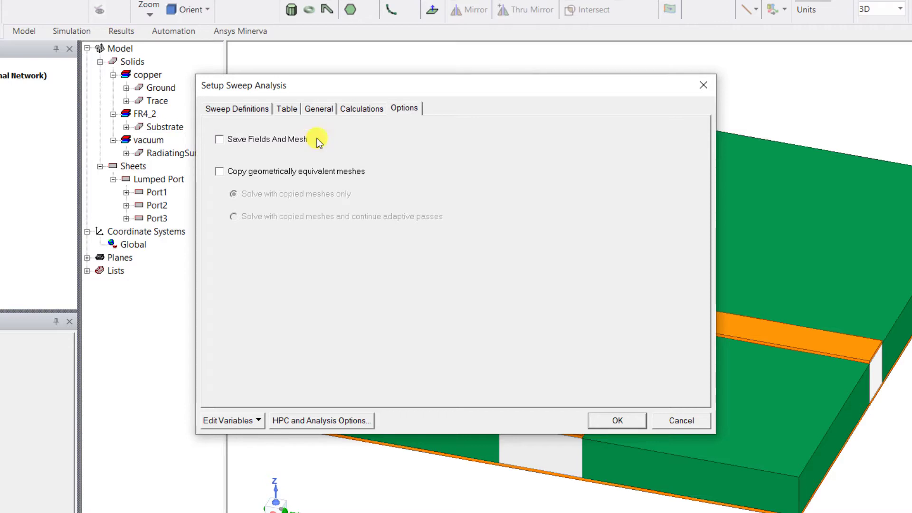
{"action": "left_click", "coordinate": [224, 175]}
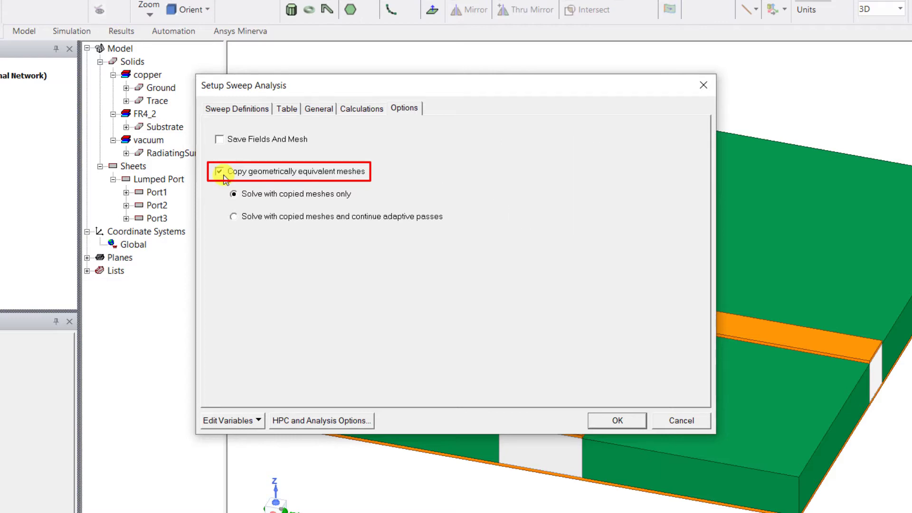
{"action": "left_click", "coordinate": [630, 421]}
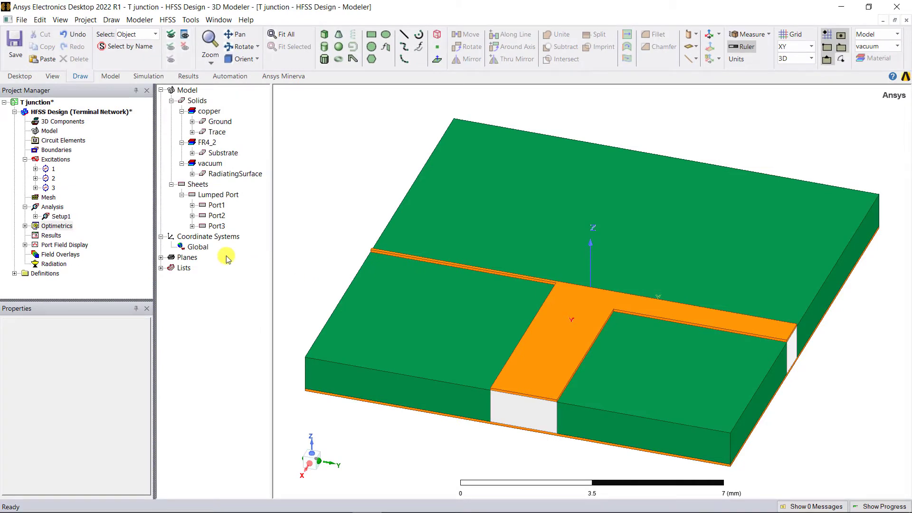
Run Analyze on ParametricSetup1 under Optimetrics
{"action": "double_click", "coordinate": [56, 227]}
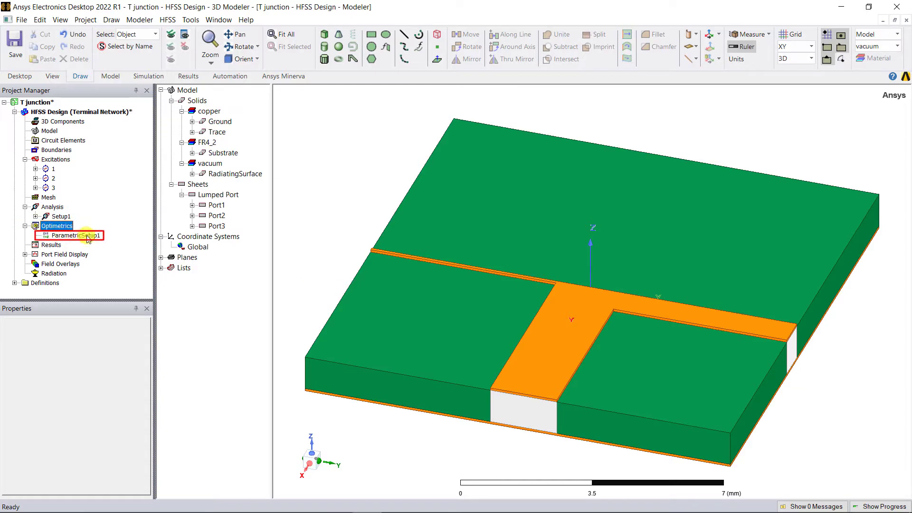
{"action": "right_click", "coordinate": [64, 236]}
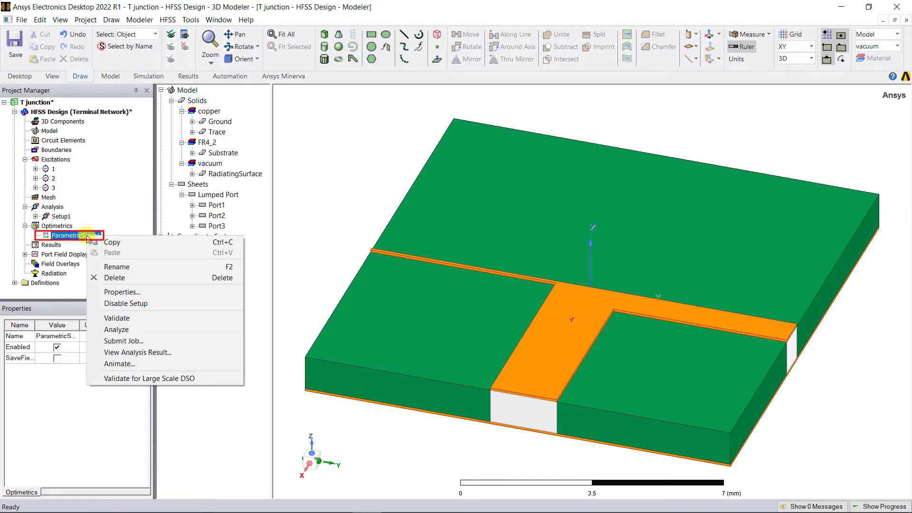
{"action": "left_click", "coordinate": [173, 330]}
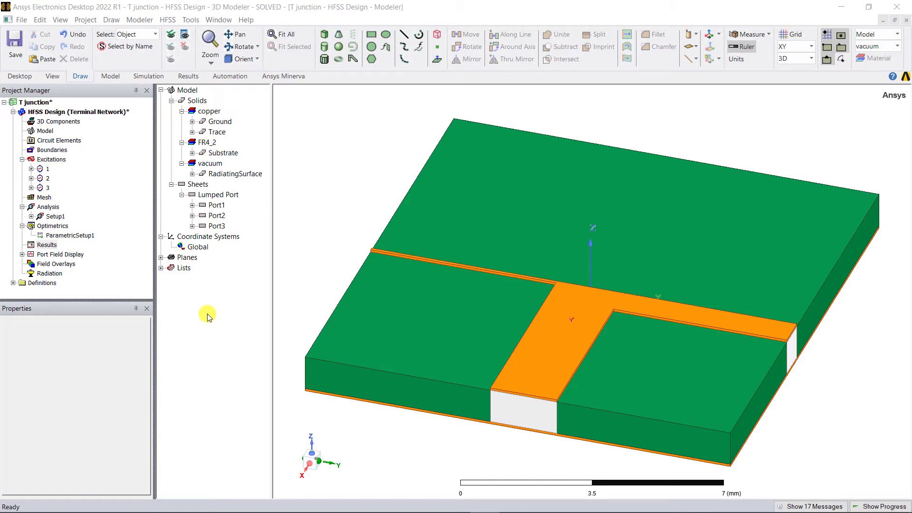
Start a rectangular terminal S-parameter plot and set the $epsilon_r family to all values
{"action": "right_click", "coordinate": [62, 245]}
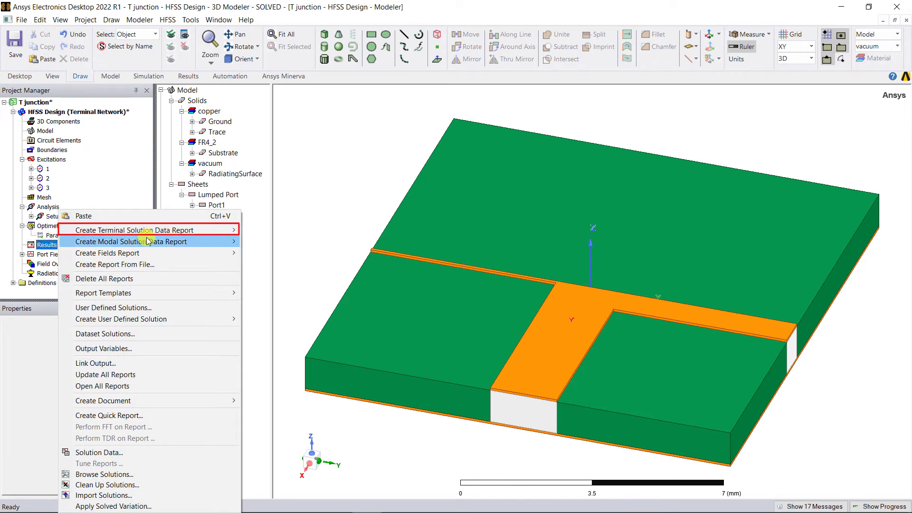
{"action": "mouse_move", "coordinate": [214, 236]}
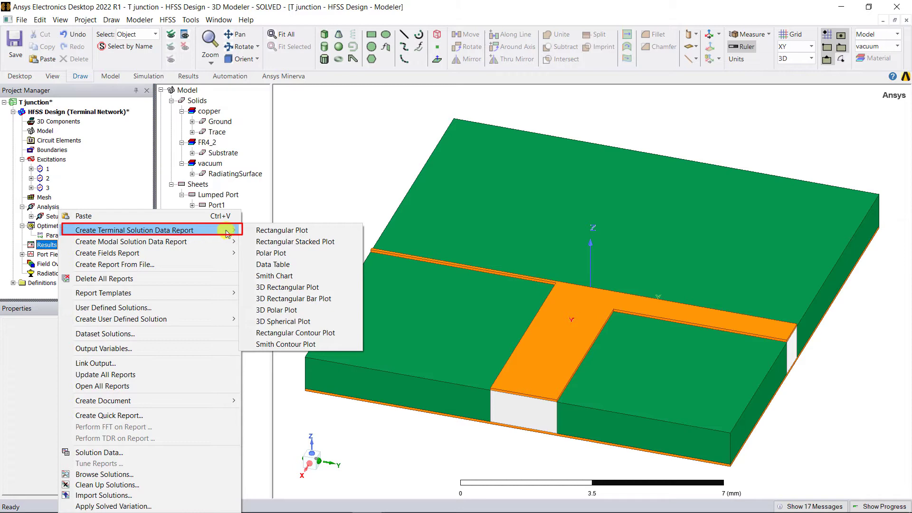
{"action": "left_click", "coordinate": [342, 231]}
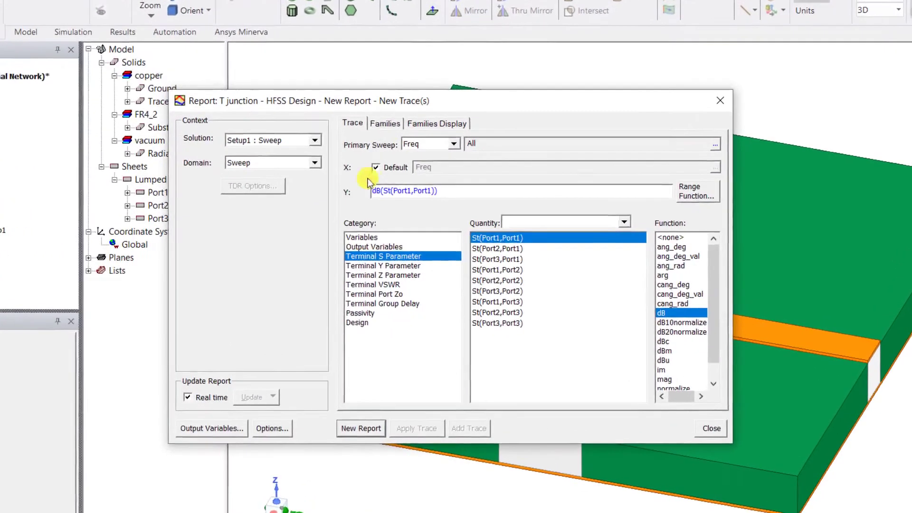
{"action": "left_click", "coordinate": [398, 148]}
{"action": "left_click", "coordinate": [613, 192]}
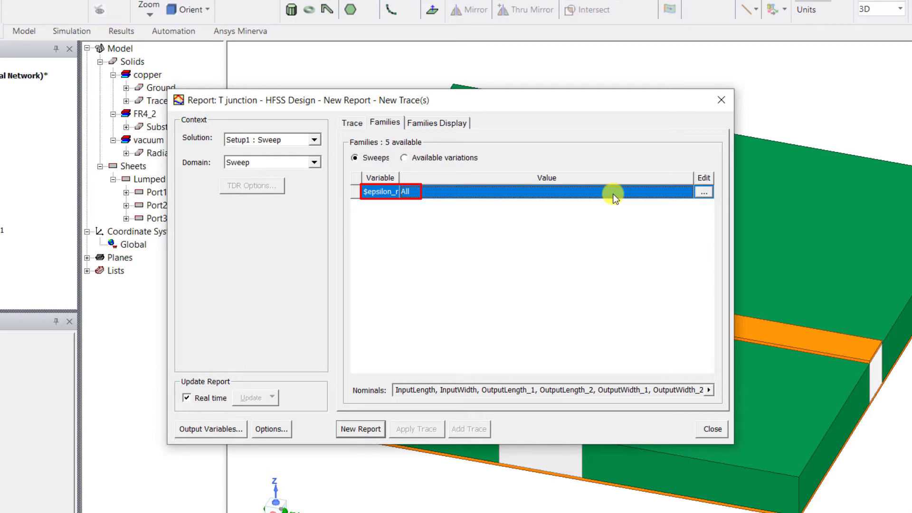
{"action": "left_click", "coordinate": [704, 192]}
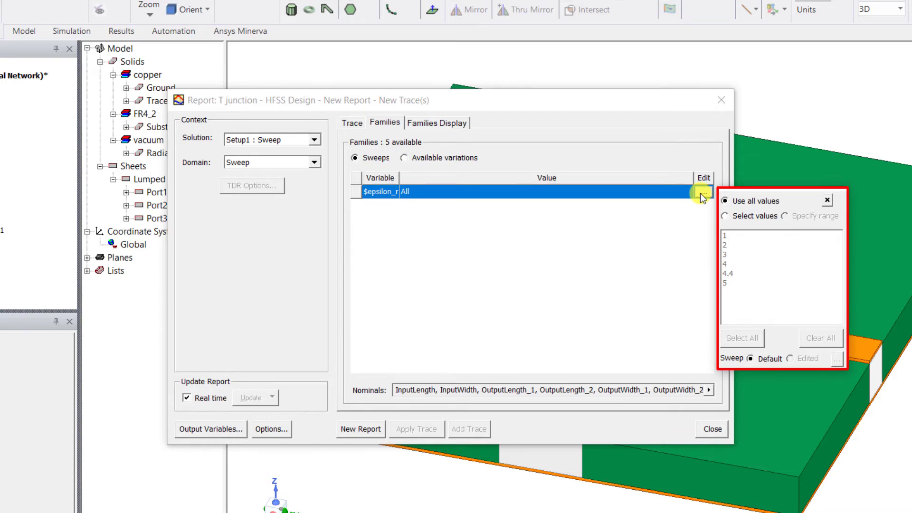
{"action": "left_click", "coordinate": [745, 216]}
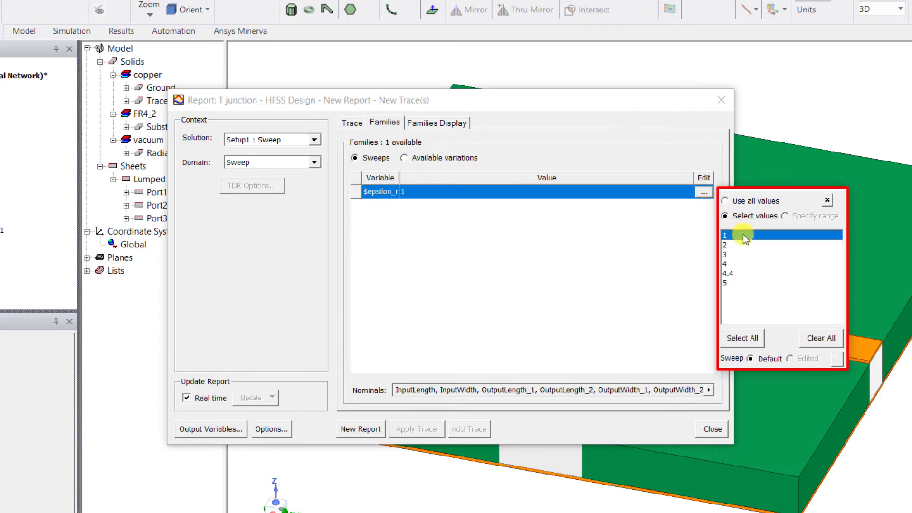
{"action": "left_click", "coordinate": [744, 338]}
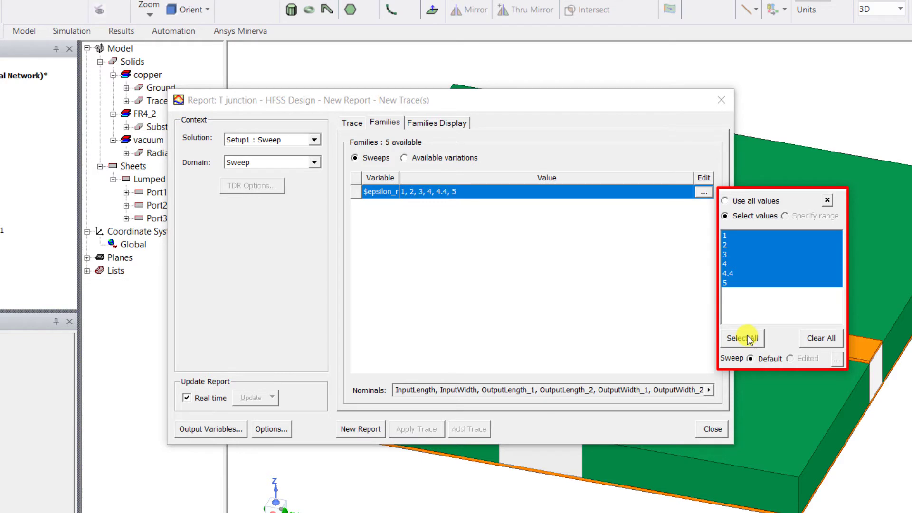
{"action": "left_click", "coordinate": [503, 250]}
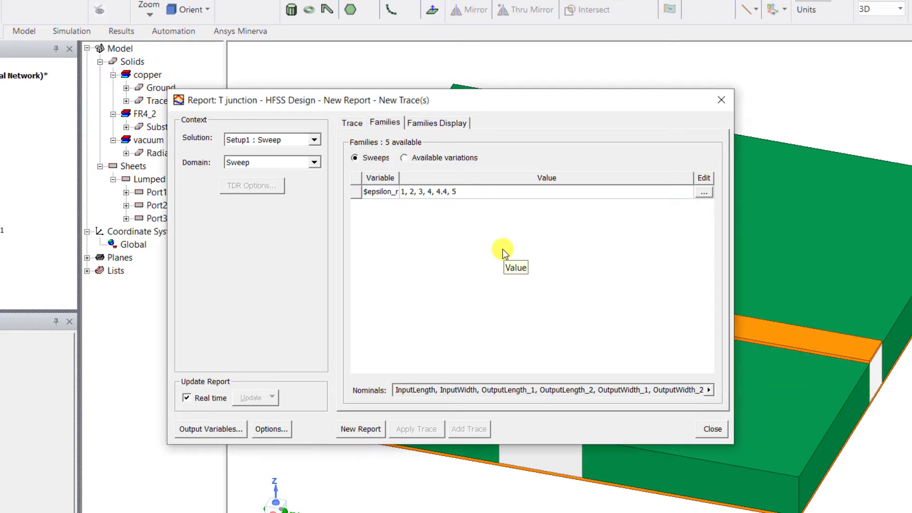
Include the $epsilon_r 1, 4 and 5 solved variations and return to trace settings
{"action": "left_click", "coordinate": [404, 157]}
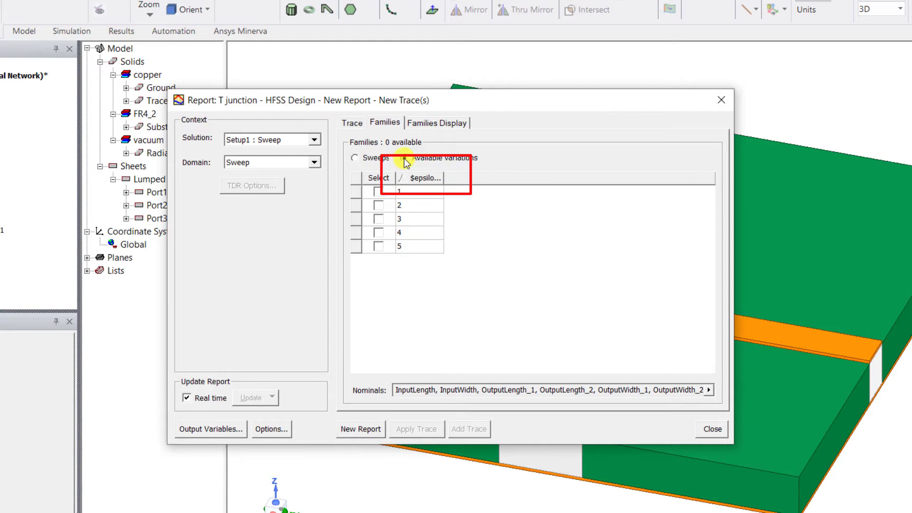
{"action": "left_click", "coordinate": [378, 192]}
{"action": "left_click", "coordinate": [378, 232]}
{"action": "left_click", "coordinate": [379, 246]}
{"action": "left_click", "coordinate": [355, 127]}
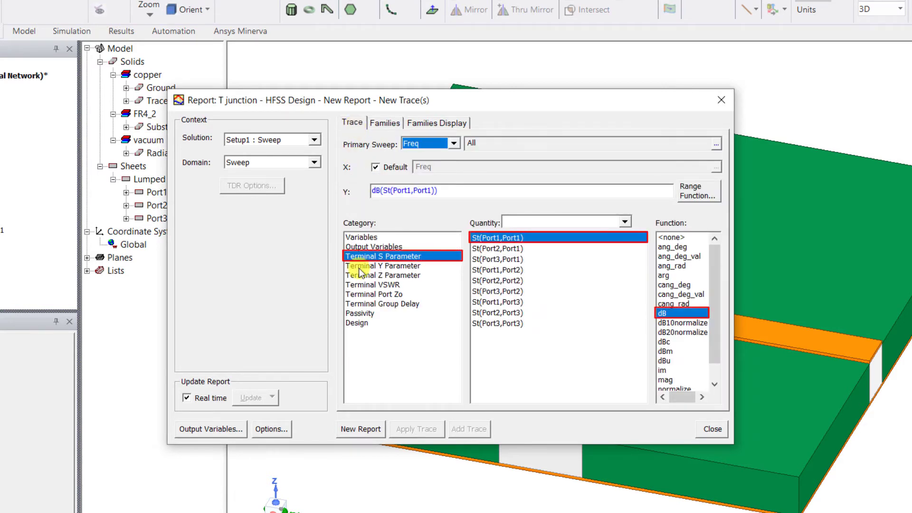
Create the family plot, close setup, and highlight the $epsilon_r 2, 3 and 5 curves
{"action": "left_click", "coordinate": [361, 429]}
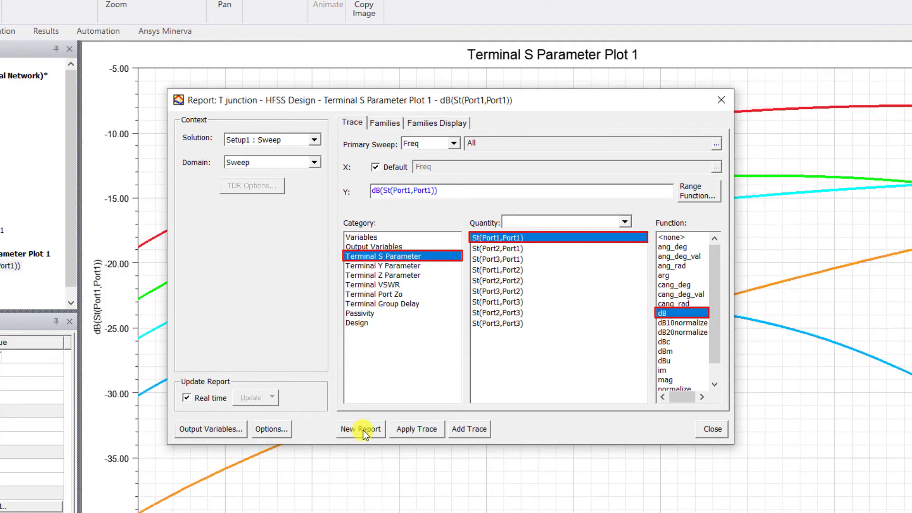
{"action": "left_click", "coordinate": [712, 428]}
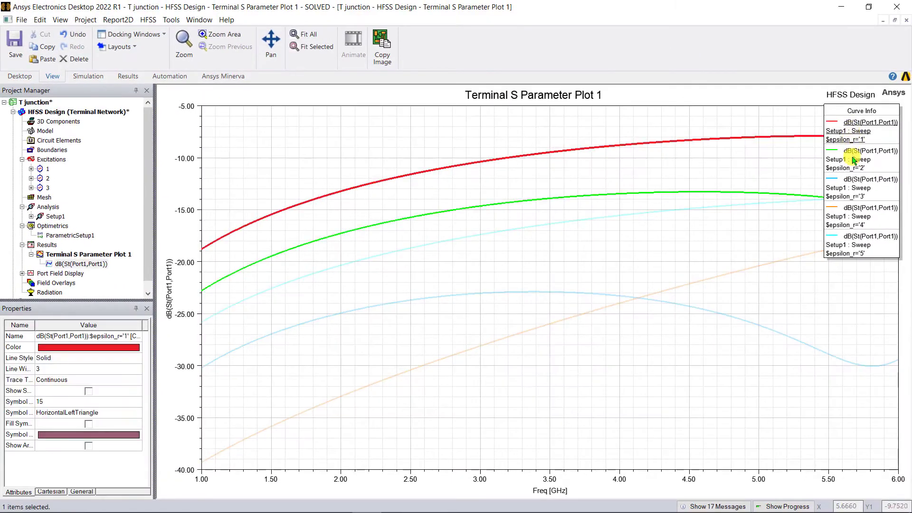
{"action": "left_click", "coordinate": [854, 160]}
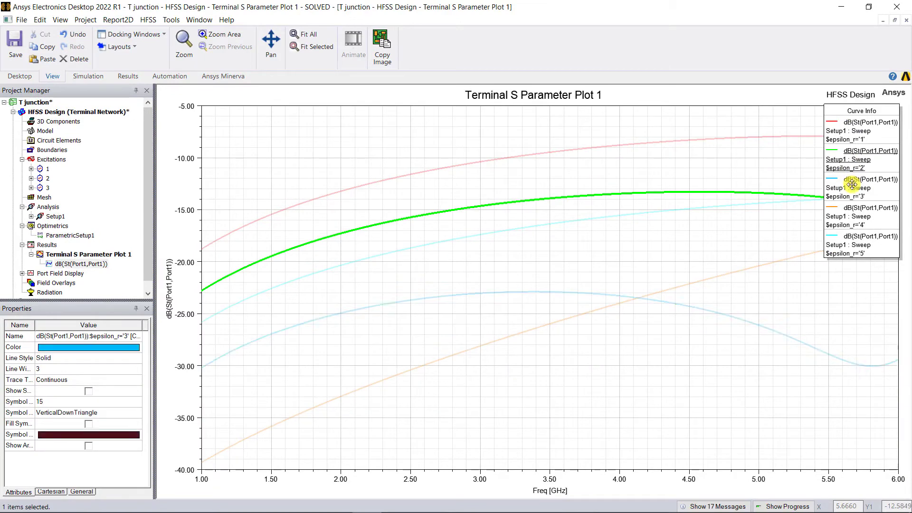
{"action": "left_click", "coordinate": [853, 187]}
{"action": "left_click", "coordinate": [853, 245]}
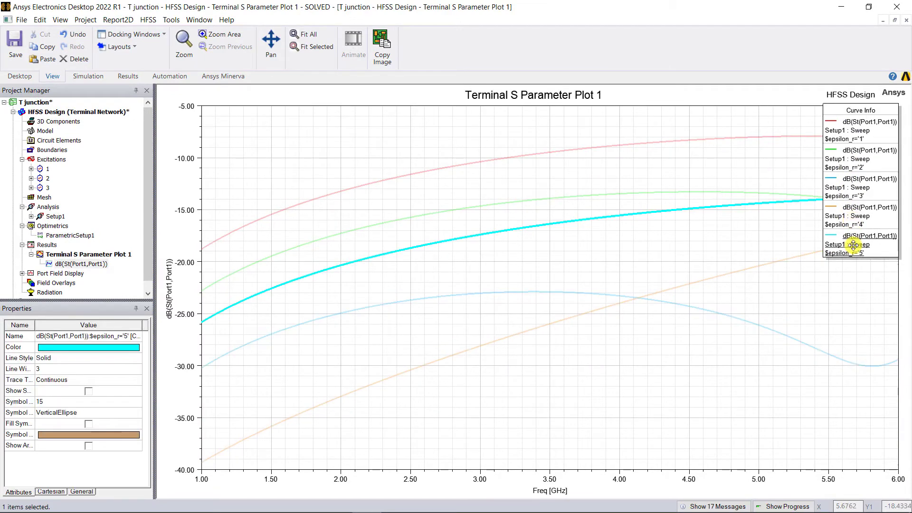
{"action": "left_click", "coordinate": [650, 389]}
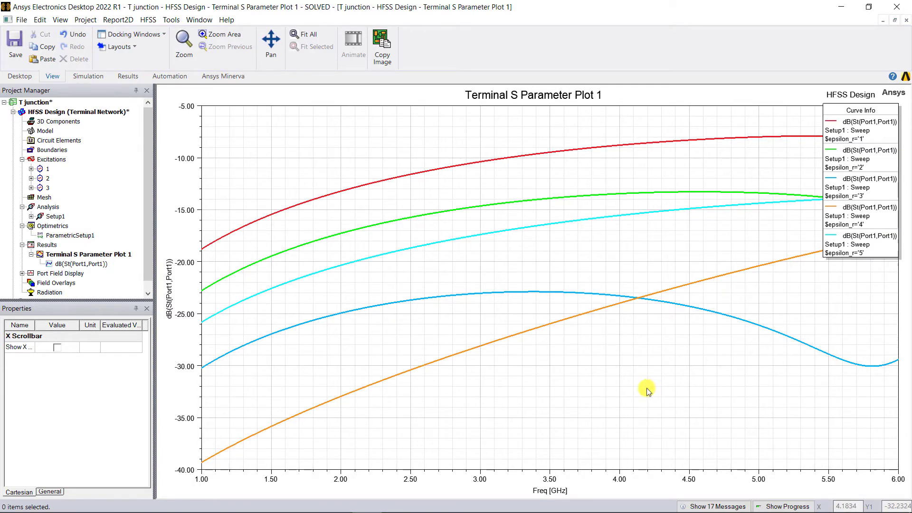
Create a rectangular plot of re(Zot) for Port1, Port2 and Port3 terminal impedances
{"action": "right_click", "coordinate": [47, 245]}
{"action": "mouse_move", "coordinate": [200, 228]}
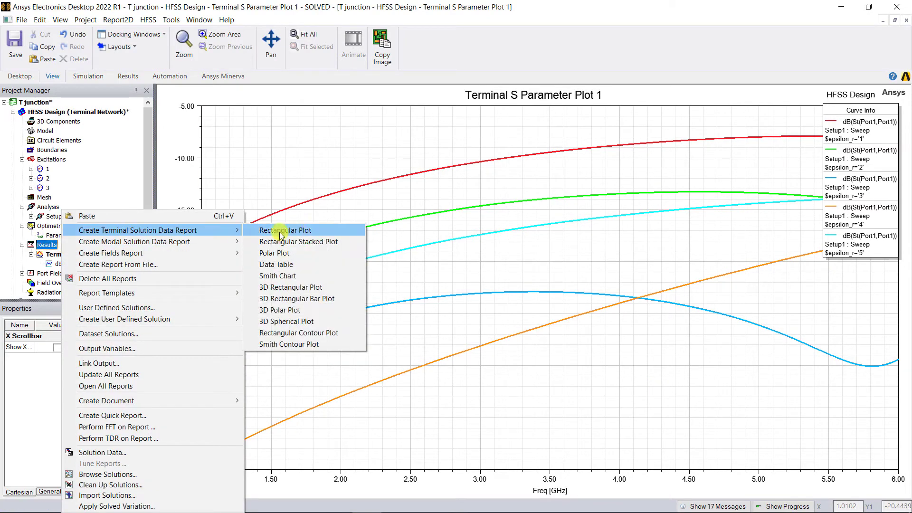
{"action": "left_click", "coordinate": [271, 228]}
{"action": "left_click", "coordinate": [390, 287]}
{"action": "left_click", "coordinate": [515, 276], "text": "ctrl"}
{"action": "left_click", "coordinate": [516, 310], "text": "ctrl"}
{"action": "scroll", "coordinate": [639, 318], "scroll_direction": "down", "scroll_amount": 2}
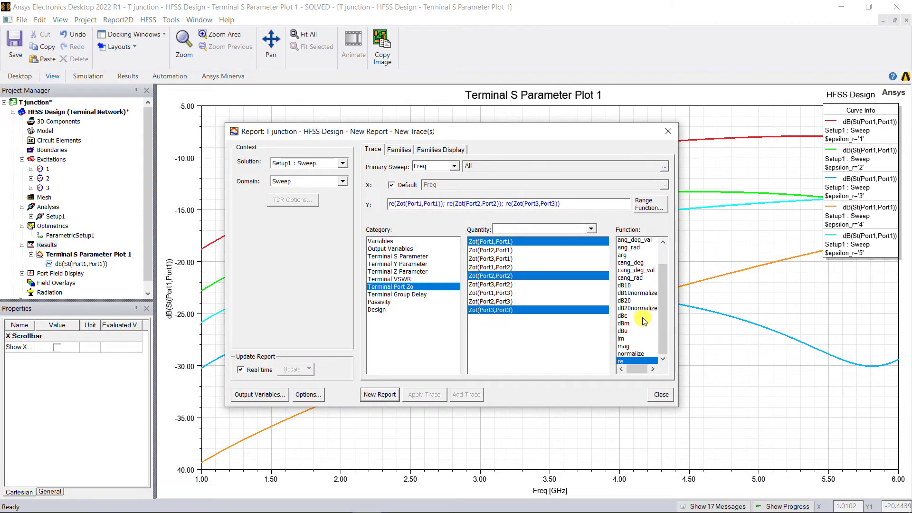
{"action": "left_click", "coordinate": [627, 355]}
{"action": "left_click", "coordinate": [382, 394]}
{"action": "left_click", "coordinate": [661, 395]}
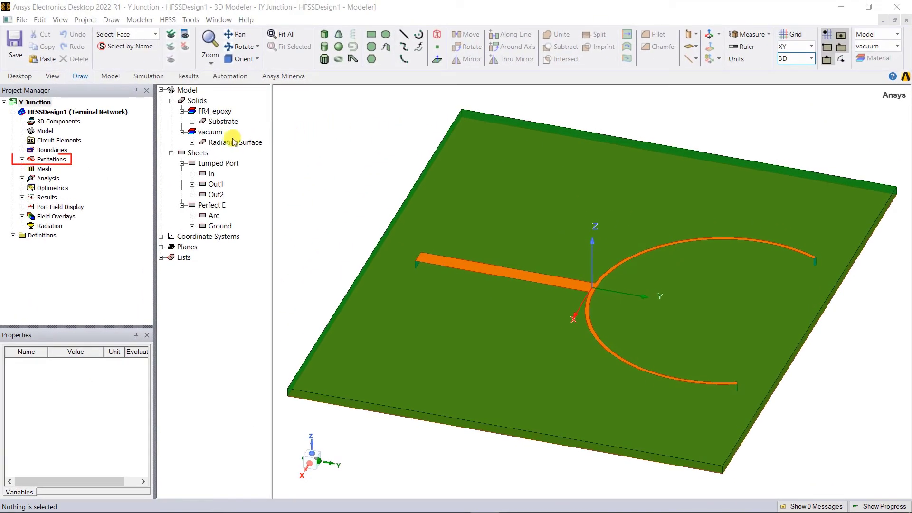
Inspect the Y junction ports In, Out1 and Out2
{"action": "left_click", "coordinate": [21, 159]}
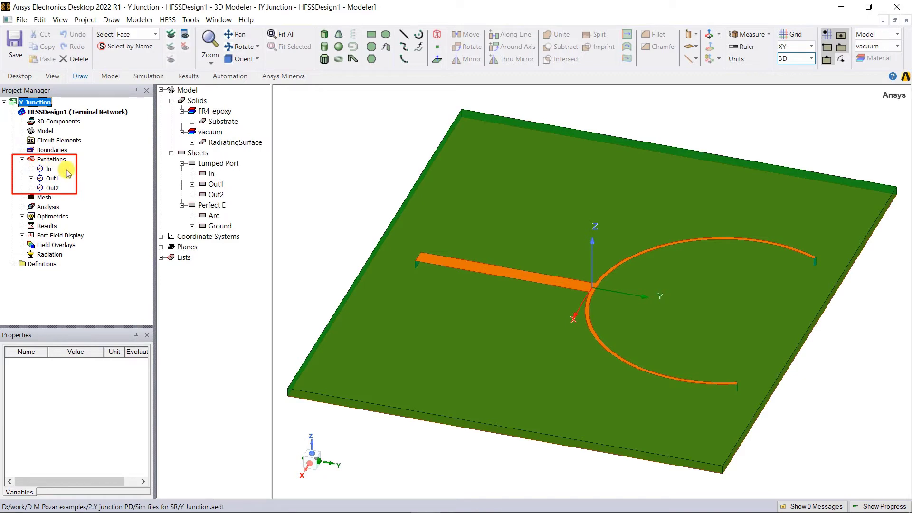
{"action": "left_click", "coordinate": [48, 169]}
{"action": "left_click", "coordinate": [53, 179]}
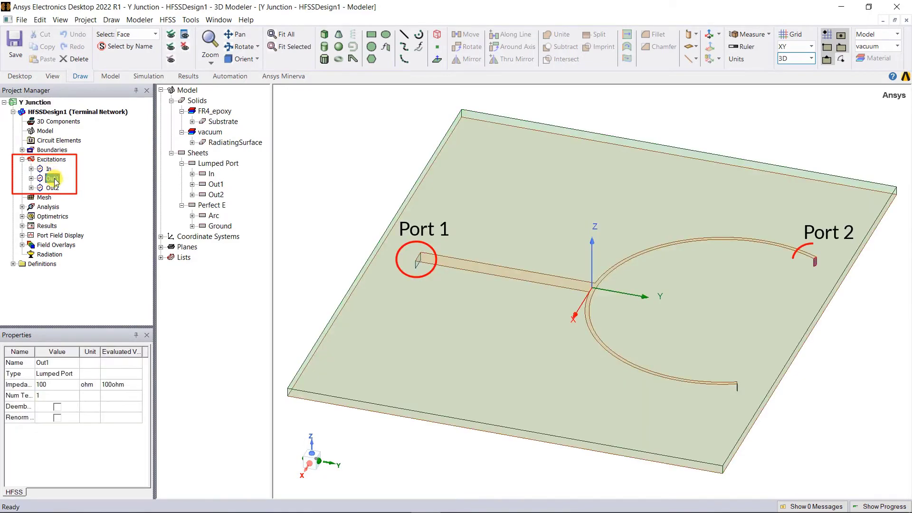
{"action": "left_click", "coordinate": [52, 188]}
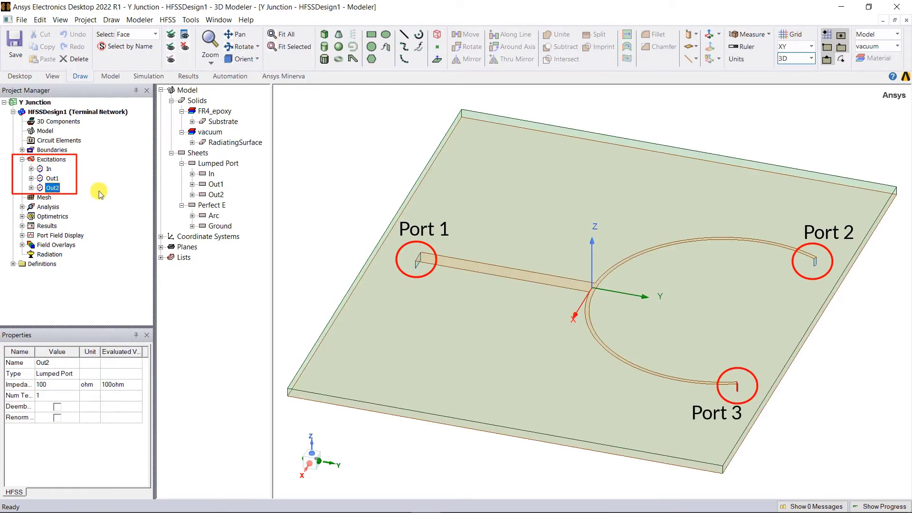
Assign an Apply Curvilinear Meshing operation to the Arc trace with curvilinear meshing on
{"action": "left_click", "coordinate": [213, 215]}
{"action": "right_click", "coordinate": [215, 217]}
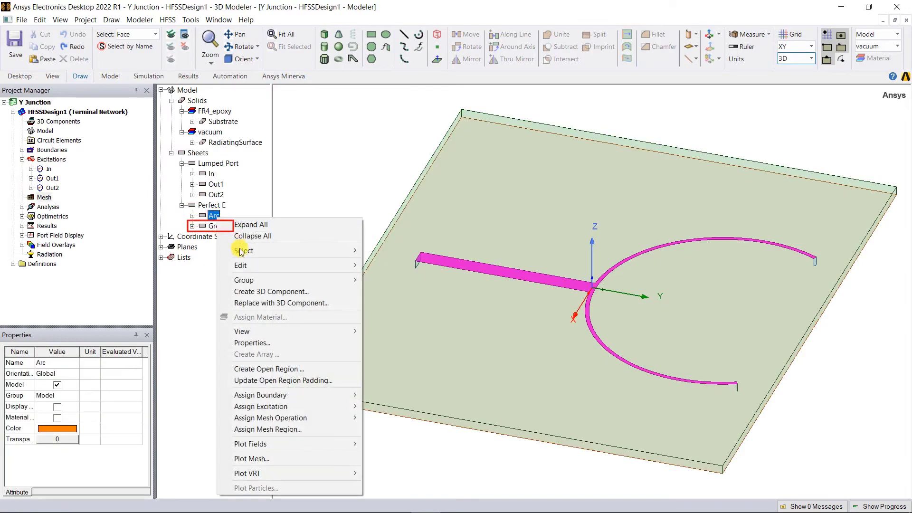
{"action": "mouse_move", "coordinate": [345, 423]}
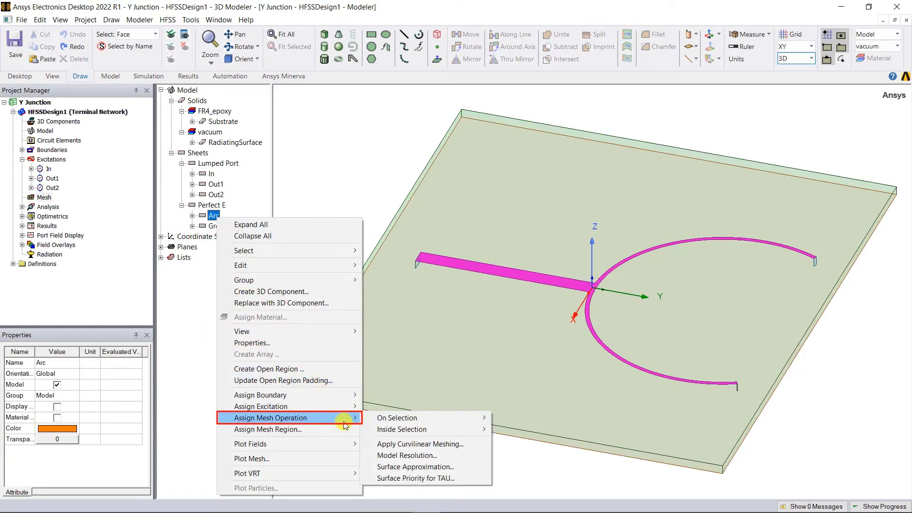
{"action": "left_click", "coordinate": [446, 444]}
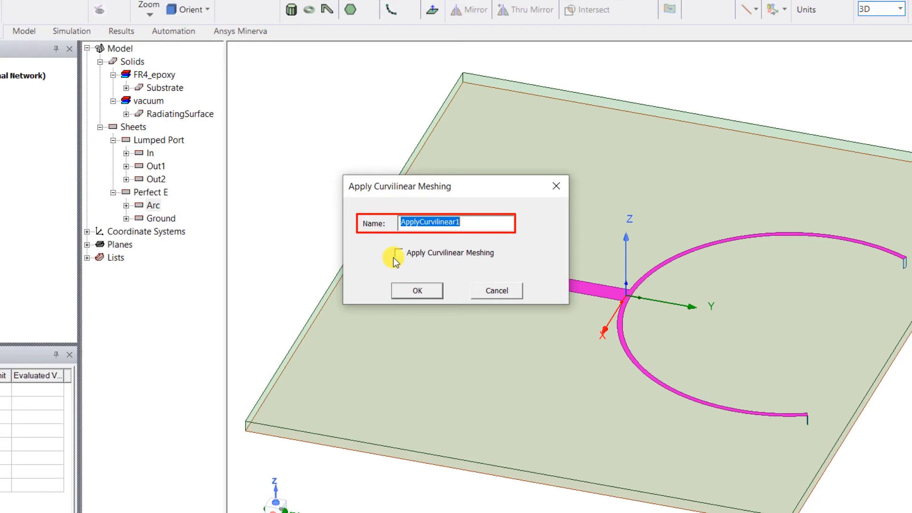
{"action": "left_click", "coordinate": [397, 251]}
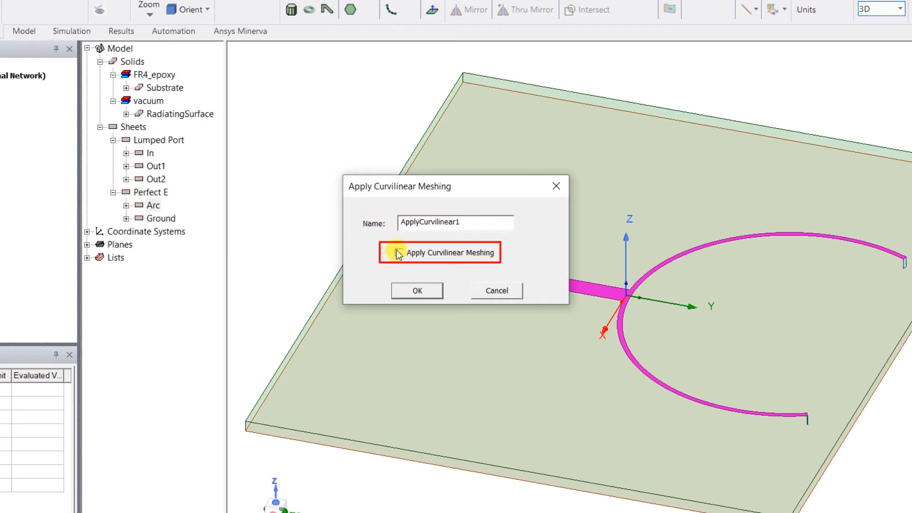
{"action": "left_click", "coordinate": [420, 291]}
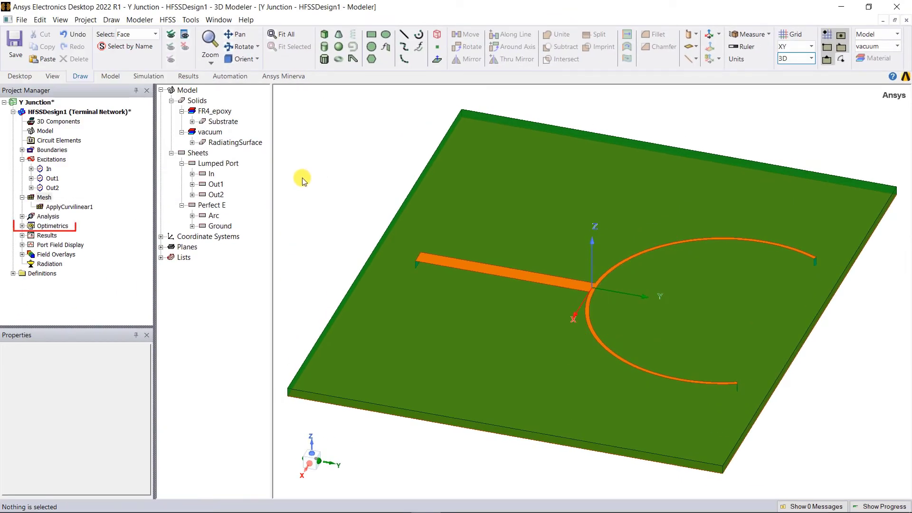
Review ParametricSetup1's rad 10–40mm table and Save Fields And Mesh option, then accept
{"action": "left_click", "coordinate": [22, 226]}
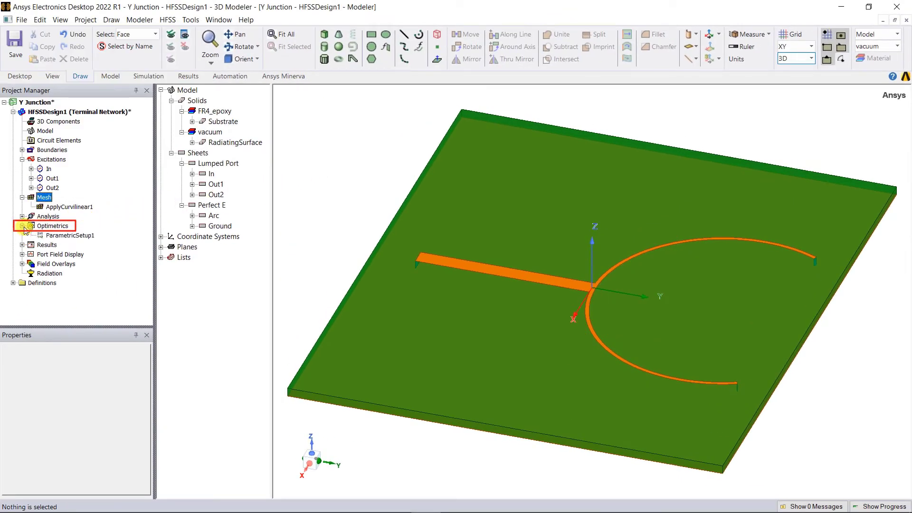
{"action": "double_click", "coordinate": [87, 236]}
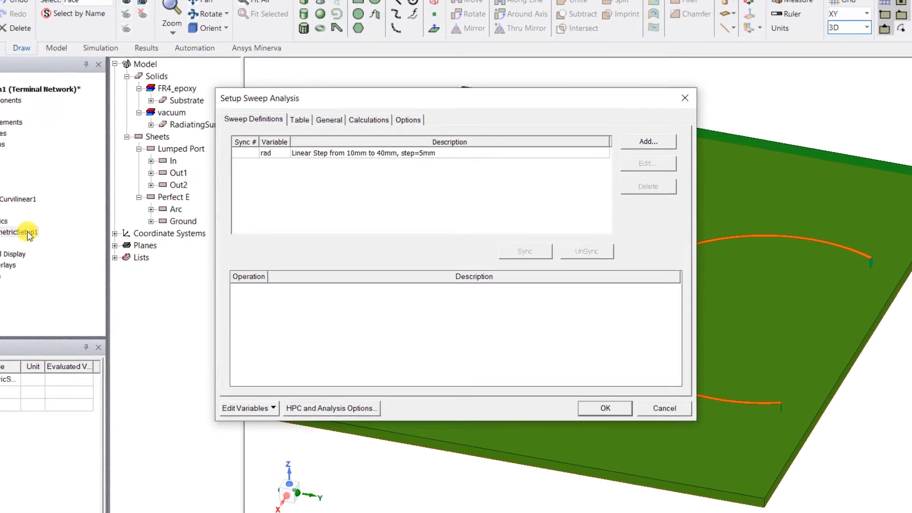
{"action": "left_click", "coordinate": [300, 120]}
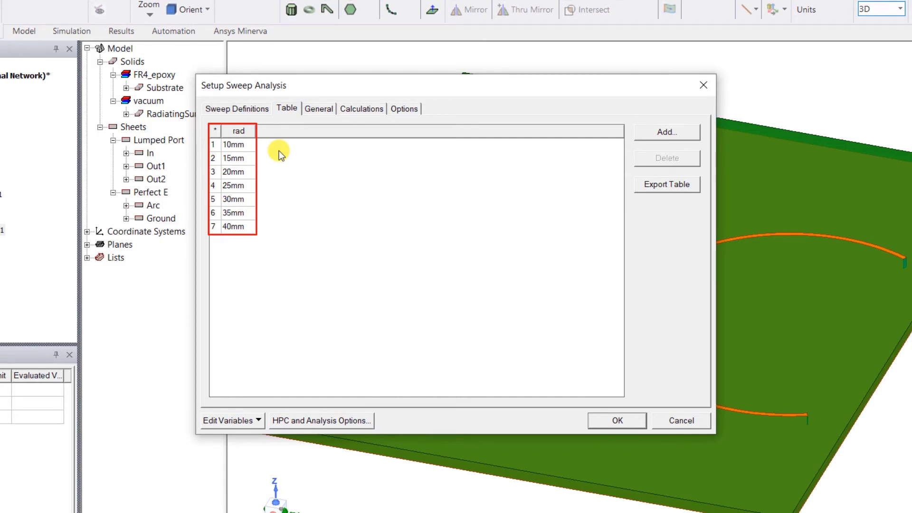
{"action": "left_click", "coordinate": [404, 108]}
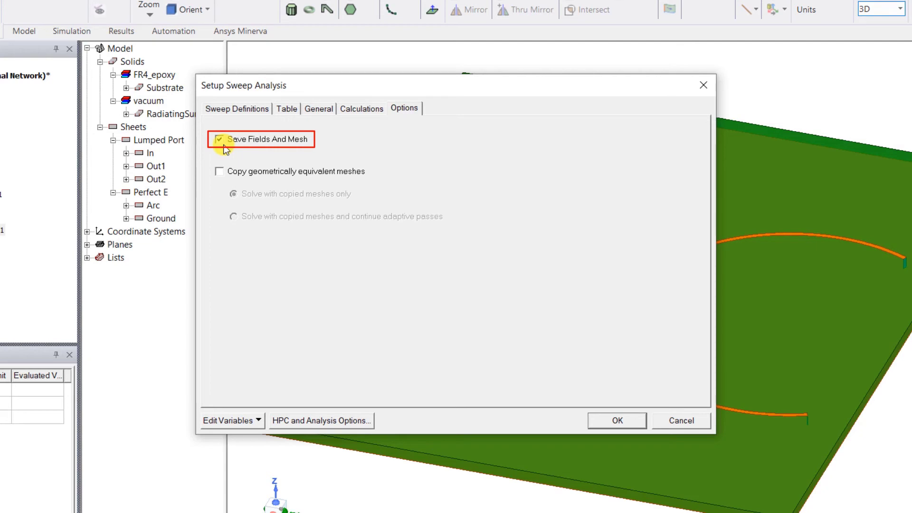
{"action": "left_click", "coordinate": [602, 419]}
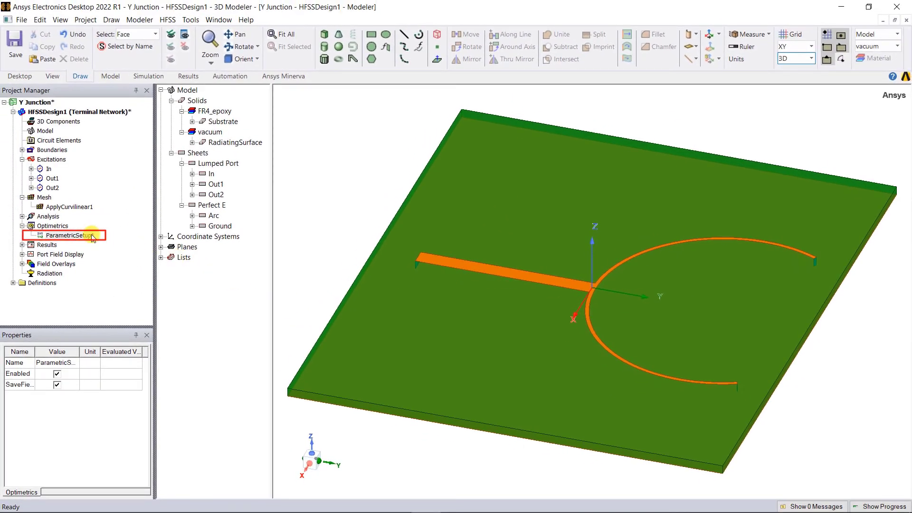
{"action": "right_click", "coordinate": [94, 236]}
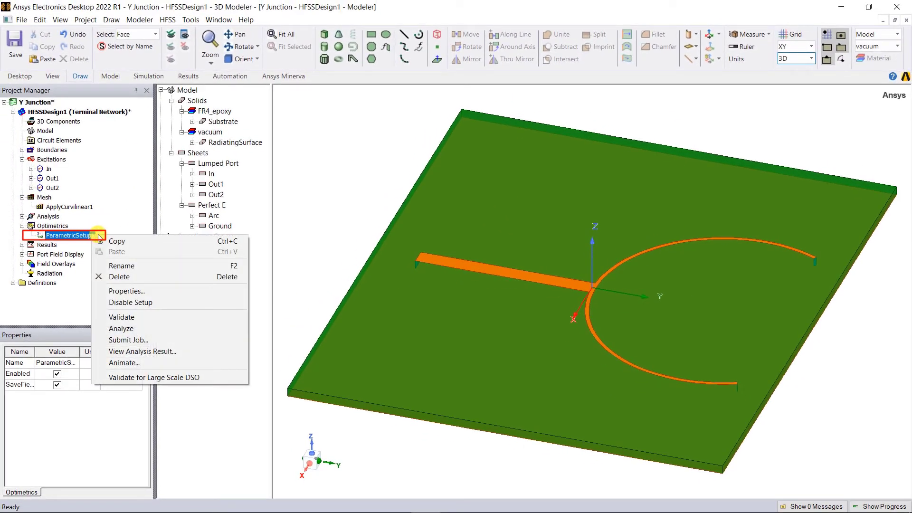
{"action": "left_click", "coordinate": [124, 362]}
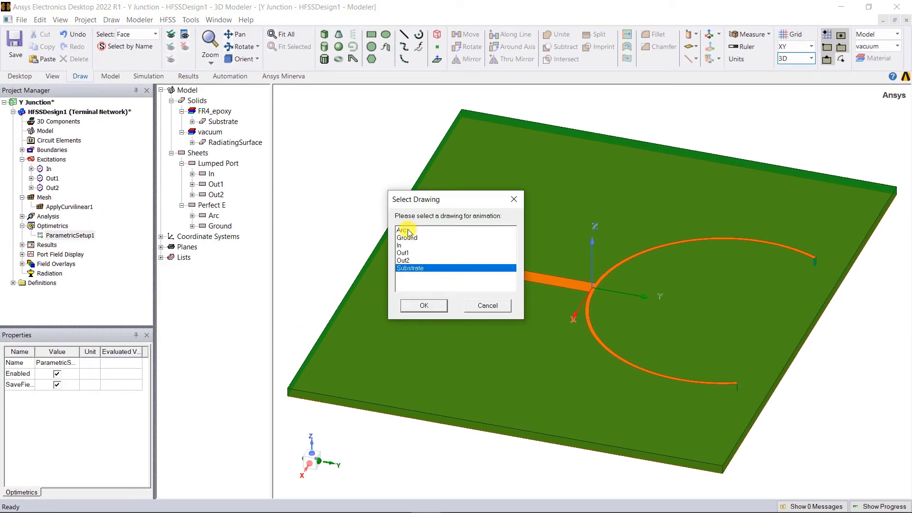
{"action": "left_click", "coordinate": [404, 230]}
{"action": "left_click", "coordinate": [424, 306]}
{"action": "left_click", "coordinate": [408, 300]}
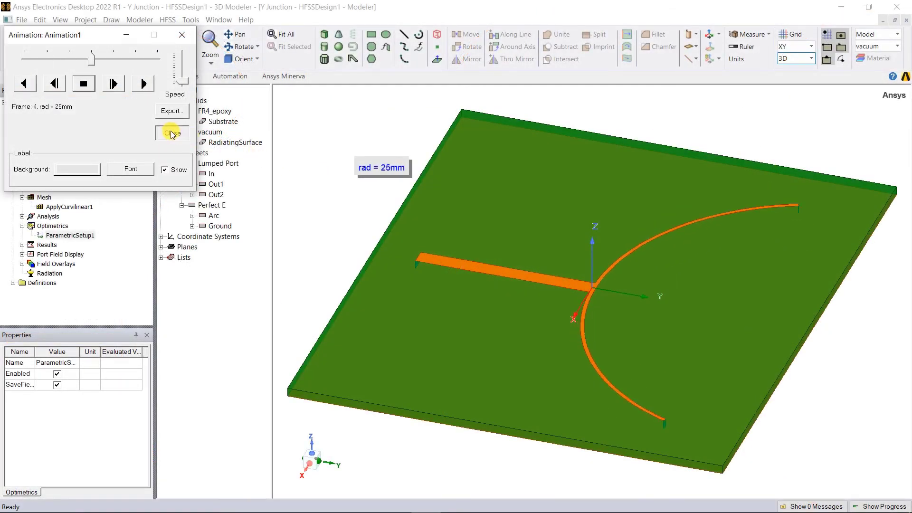
{"action": "left_click", "coordinate": [171, 129]}
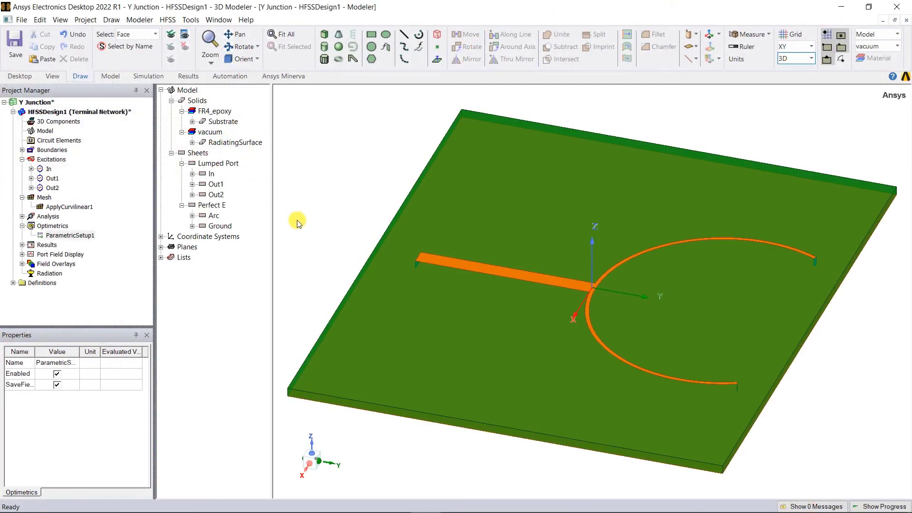
Analyze ParametricSetup1, then highlight the rad curves from 15mm through 35mm in turn
{"action": "right_click", "coordinate": [93, 235]}
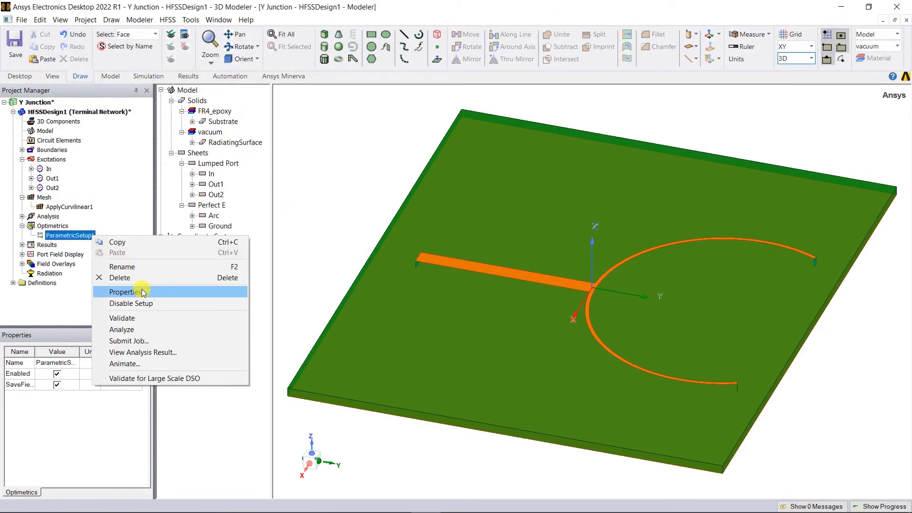
{"action": "left_click", "coordinate": [164, 329]}
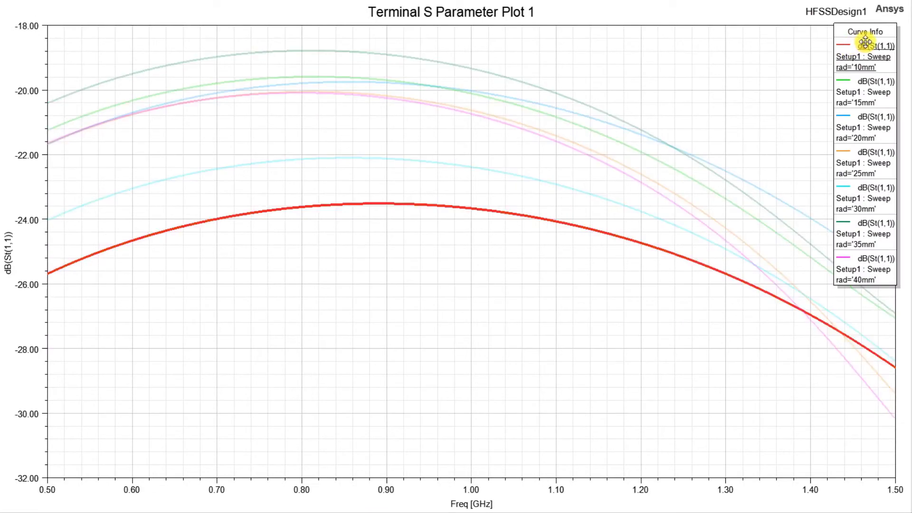
{"action": "left_click", "coordinate": [866, 83]}
{"action": "left_click", "coordinate": [866, 118]}
{"action": "left_click", "coordinate": [865, 172]}
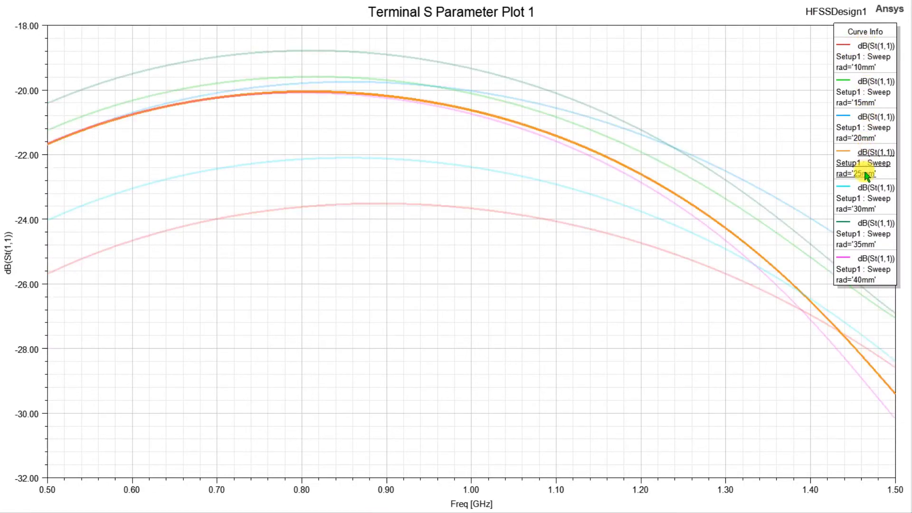
{"action": "left_click", "coordinate": [865, 200]}
{"action": "left_click", "coordinate": [865, 233]}
Highlight the rad='40mm' curve, then clear the curve highlighting in the plot
{"action": "left_click", "coordinate": [865, 266]}
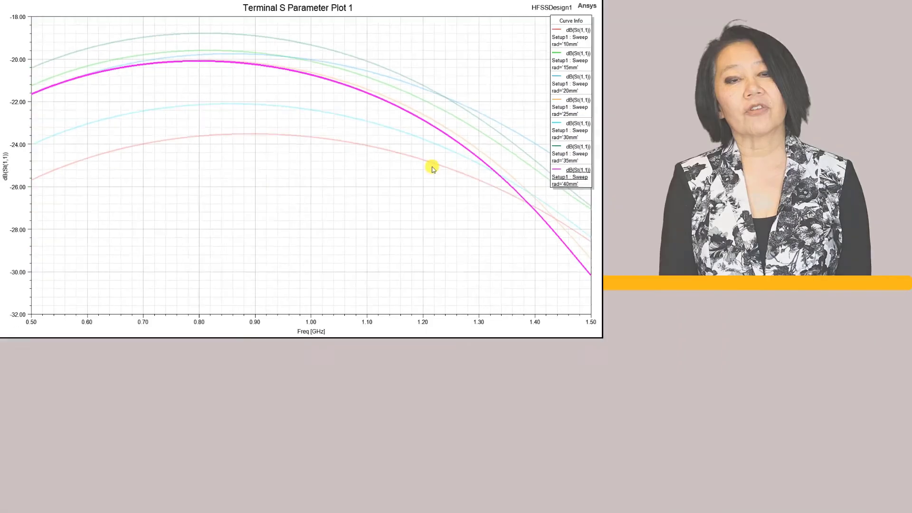
{"action": "left_click", "coordinate": [341, 165]}
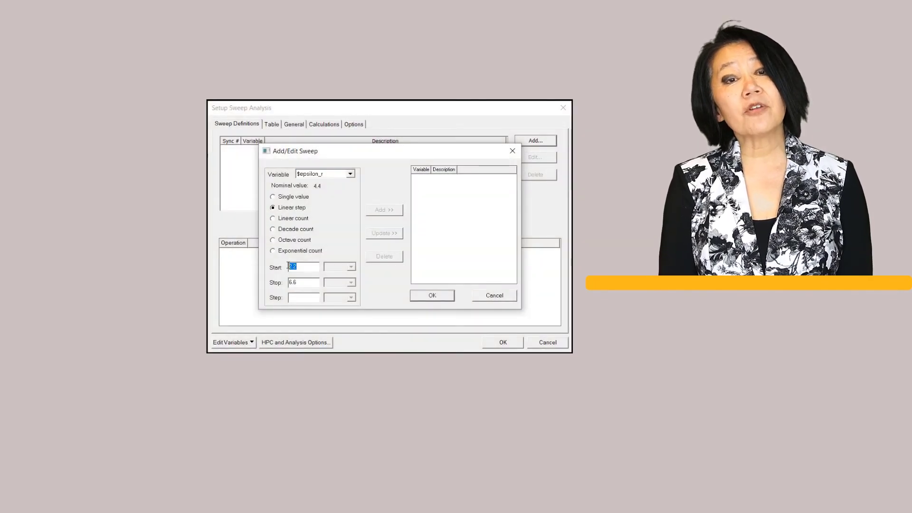
Define the $epsilon_r linear sweep from 1 to 5 and confirm its values in the Table
{"action": "type", "text": "1"}
{"action": "key", "text": "Tab"}
{"action": "type", "text": "5"}
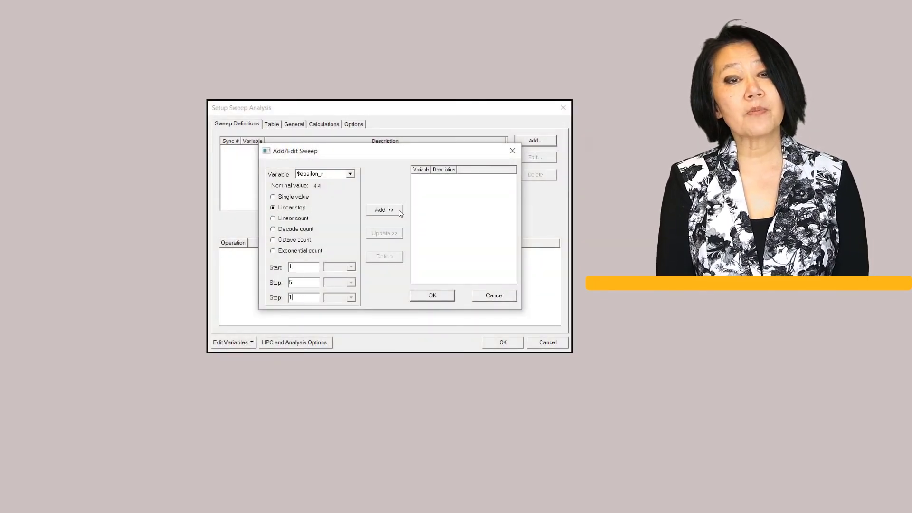
{"action": "left_click", "coordinate": [399, 210]}
{"action": "left_click", "coordinate": [443, 296]}
{"action": "left_click", "coordinate": [278, 125]}
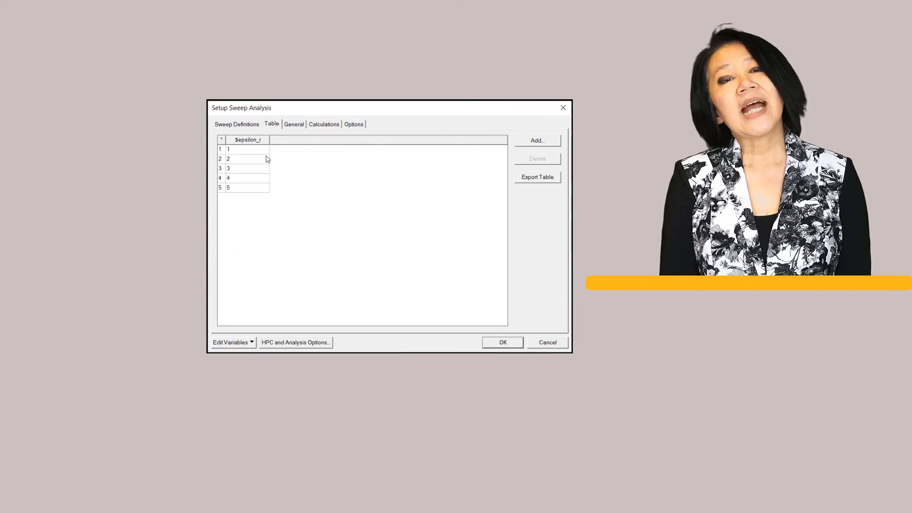